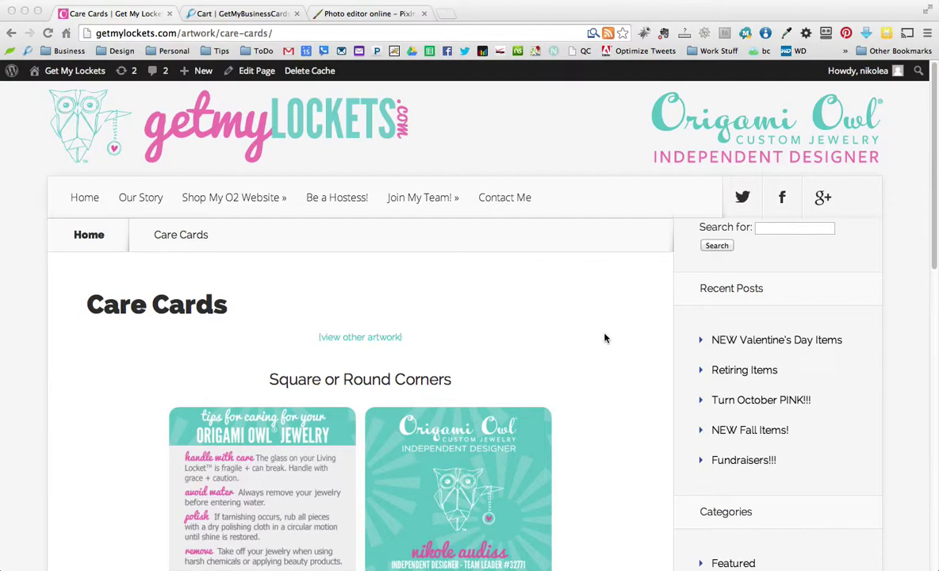
Reload the Care Cards page and scroll down to the HOW TO DOWNLOAD instructions
scroll(602, 328, "down", 5)
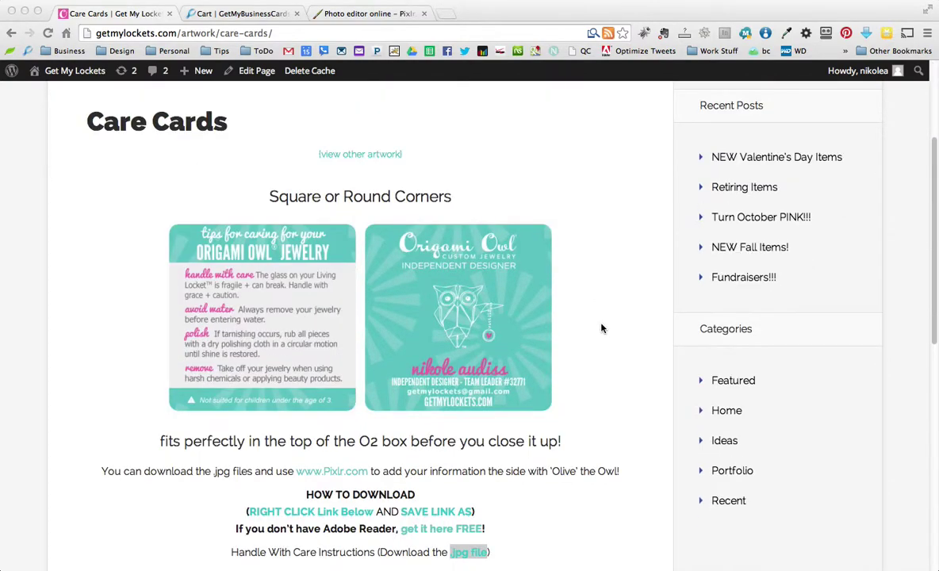
scroll(601, 329, "down", 5)
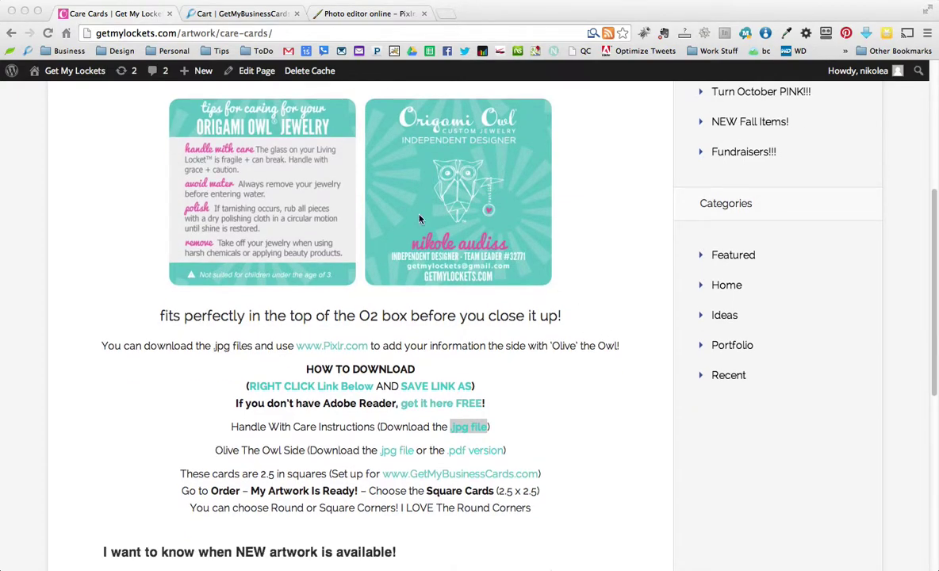
scroll(387, 198, "up", 1)
left_click(47, 33)
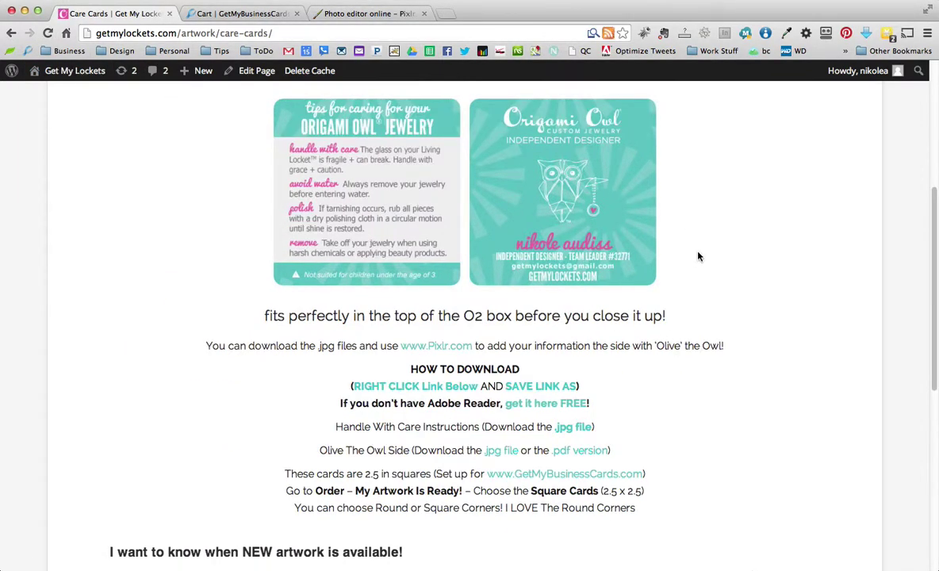
scroll(698, 257, "up", 4)
scroll(698, 257, "down", 4)
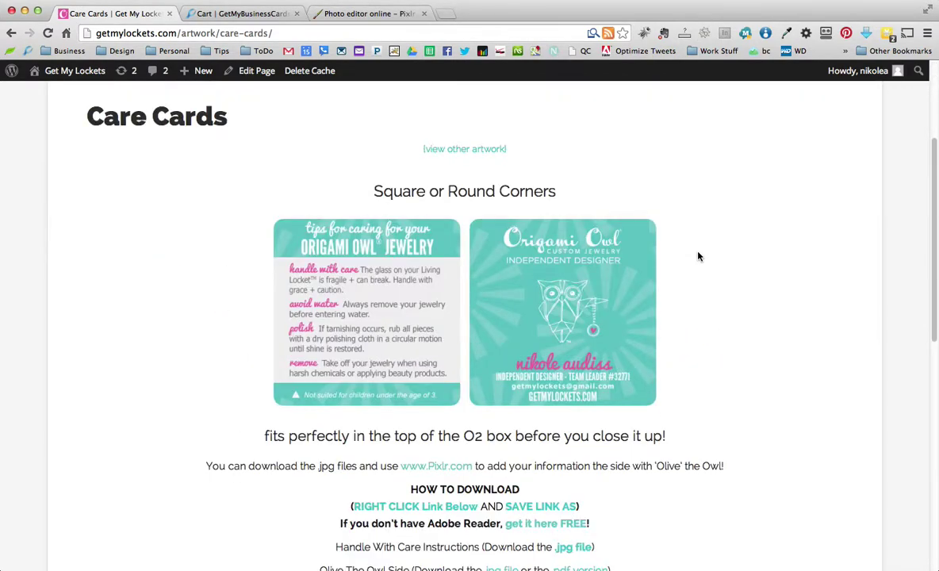
scroll(677, 384, "down", 2)
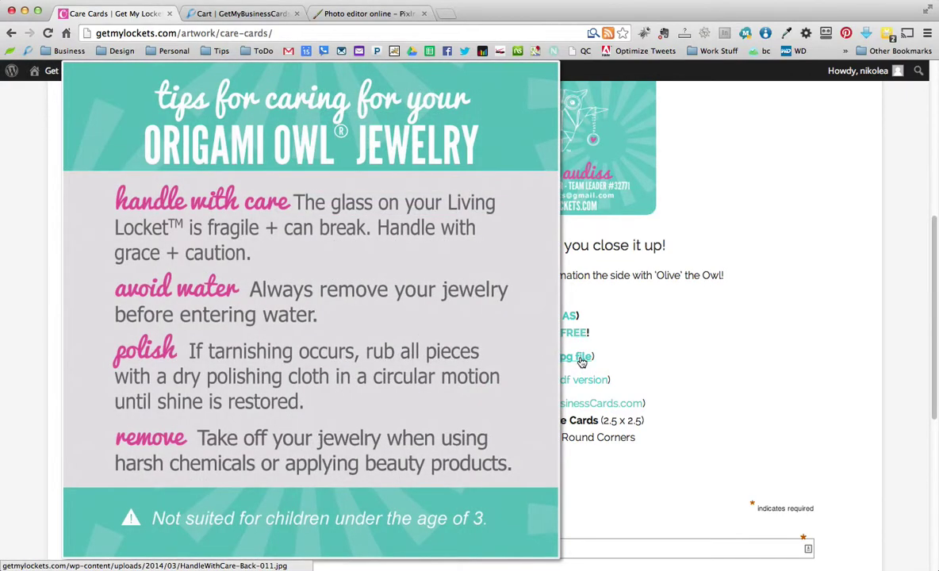
Save HandleWithCare-Back-01.jpg to the Desktop, replacing the existing copy
right_click(582, 361)
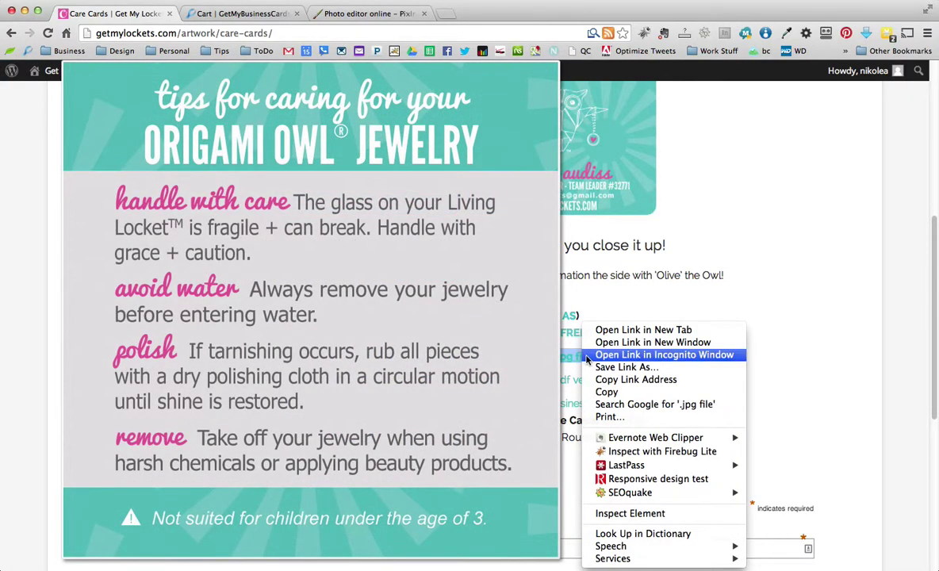
left_click(777, 319)
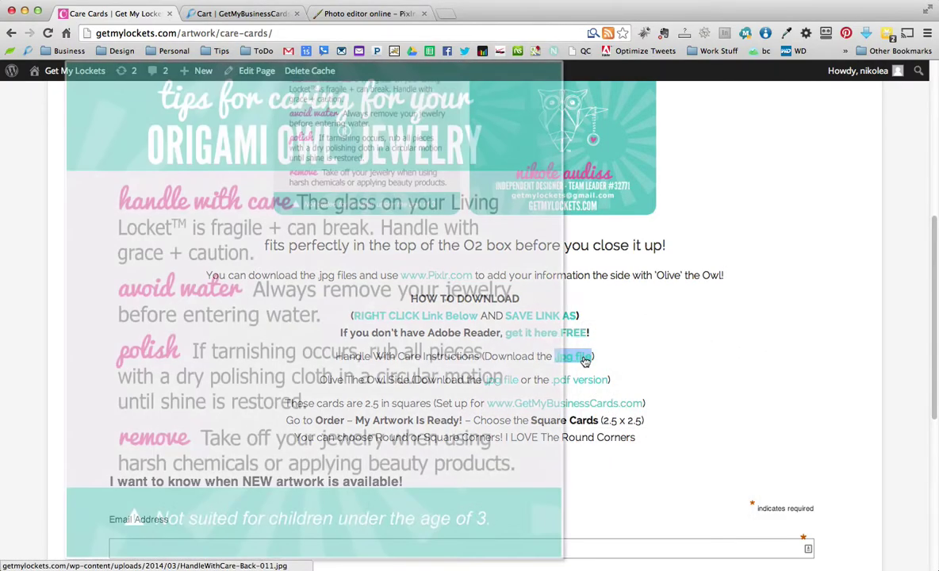
right_click(587, 357)
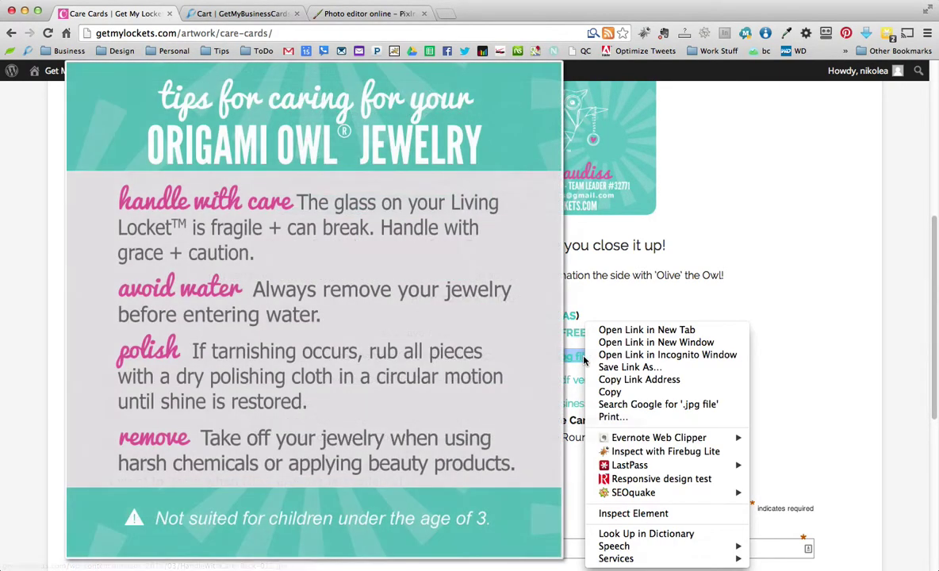
left_click(635, 367)
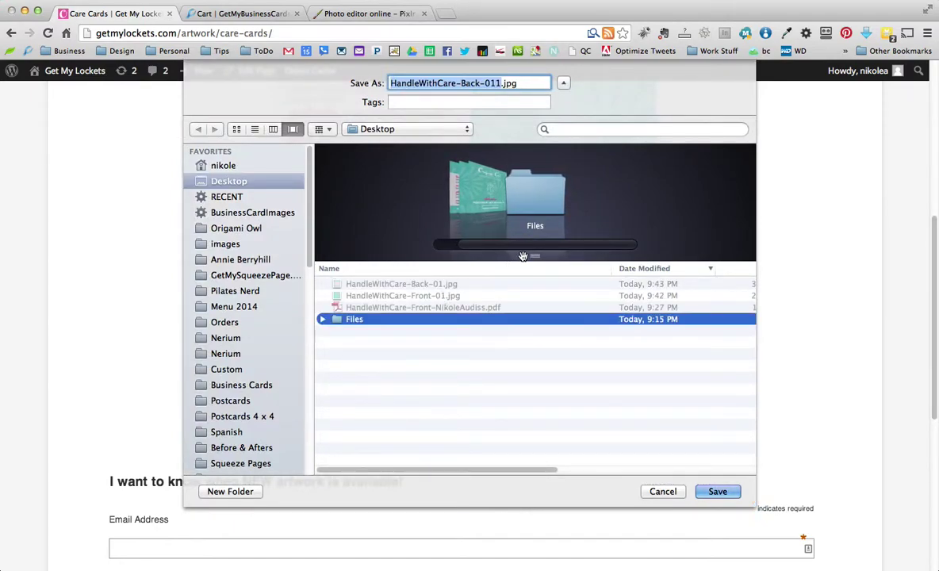
left_click(434, 285)
double_click(529, 162)
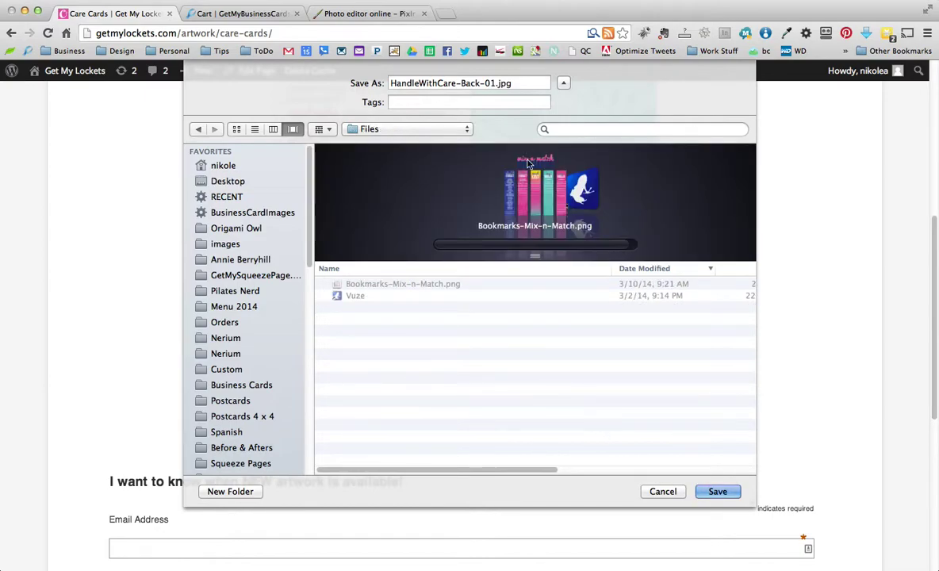
left_click(228, 181)
left_click(716, 492)
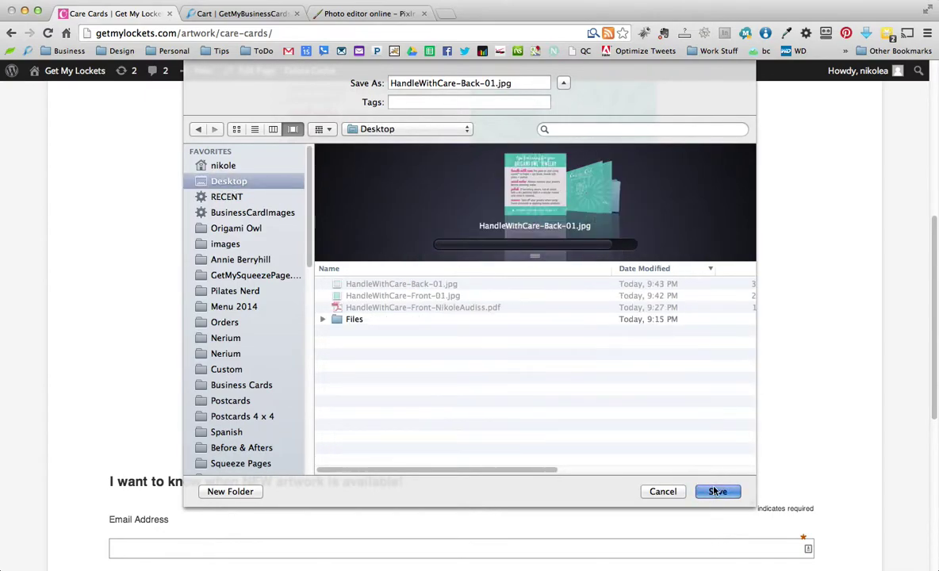
left_click(556, 138)
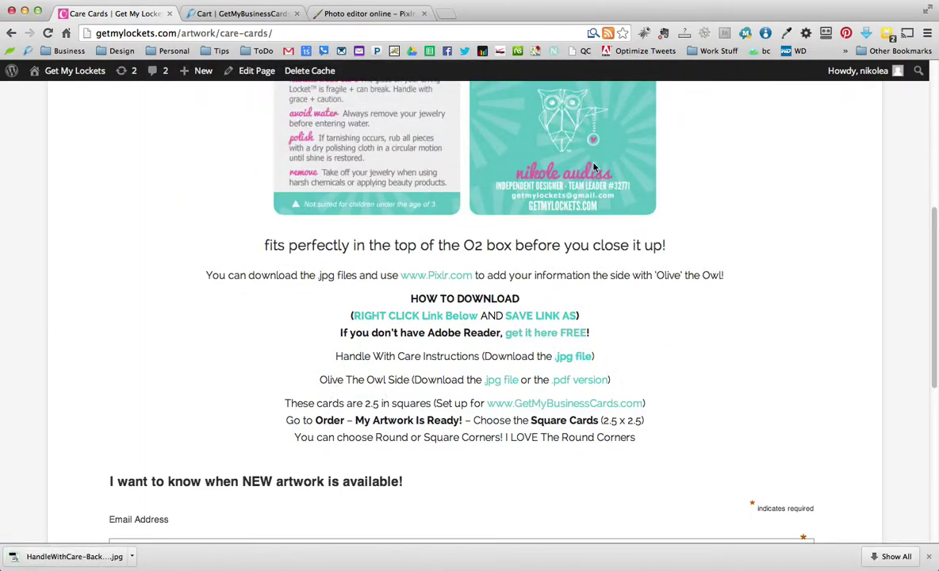
Save HandleWithCare-Front-01.jpg to the Desktop over the old copy and switch to Pixlr
right_click(501, 380)
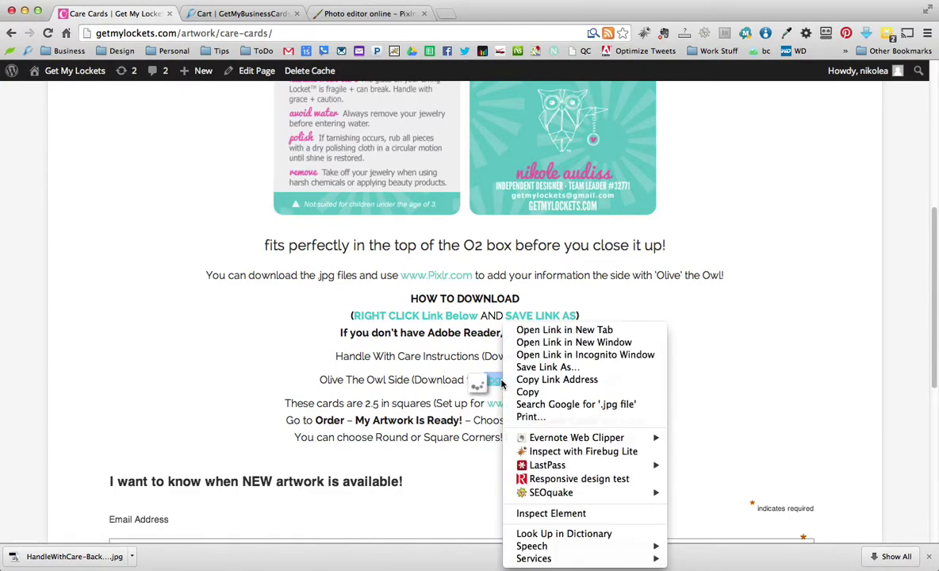
left_click(547, 367)
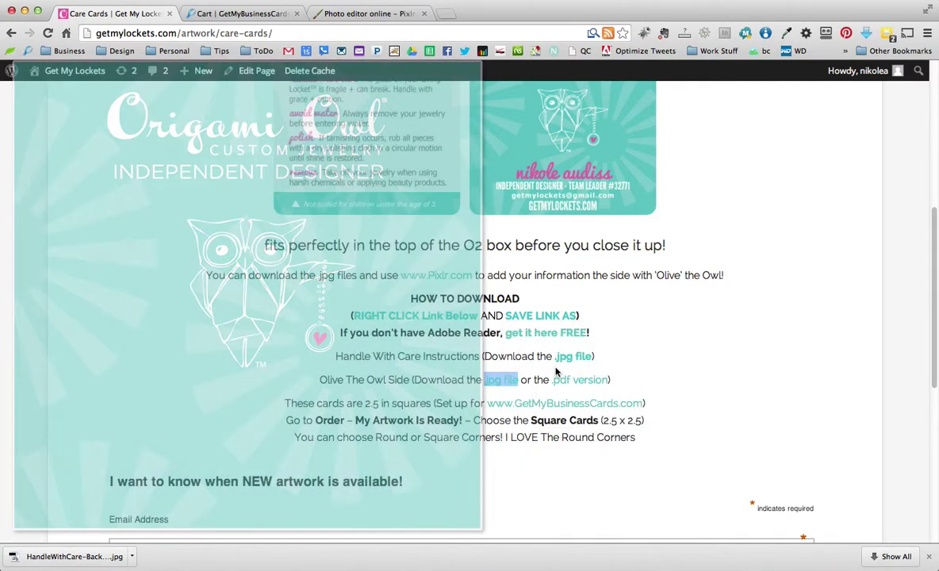
key("Right")
key("BackSpace")
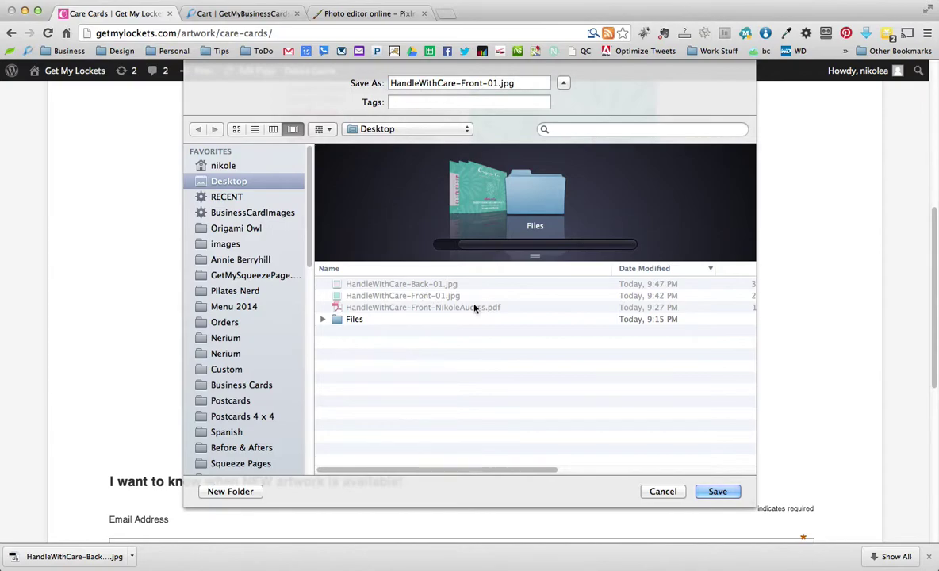
left_click(716, 492)
left_click(563, 139)
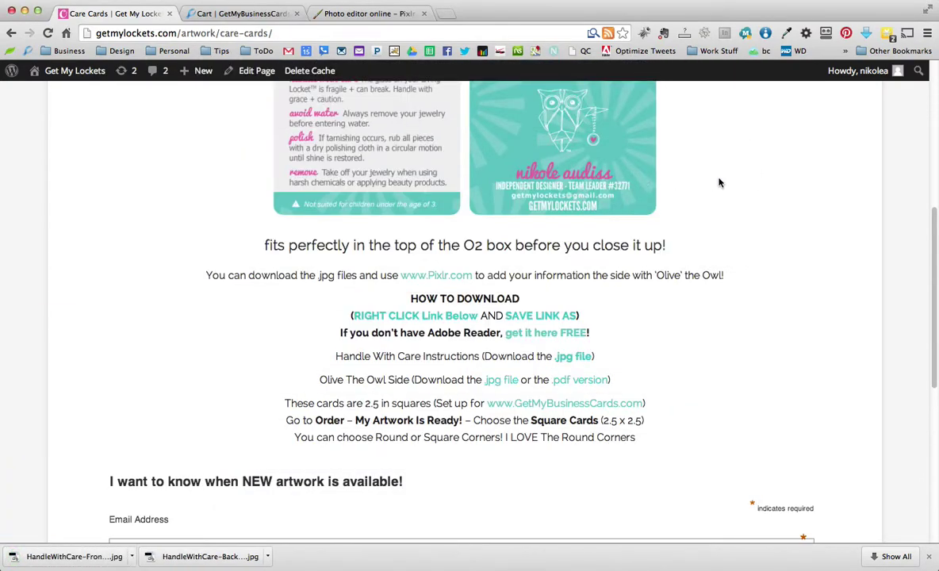
left_click(929, 556)
left_click(363, 14)
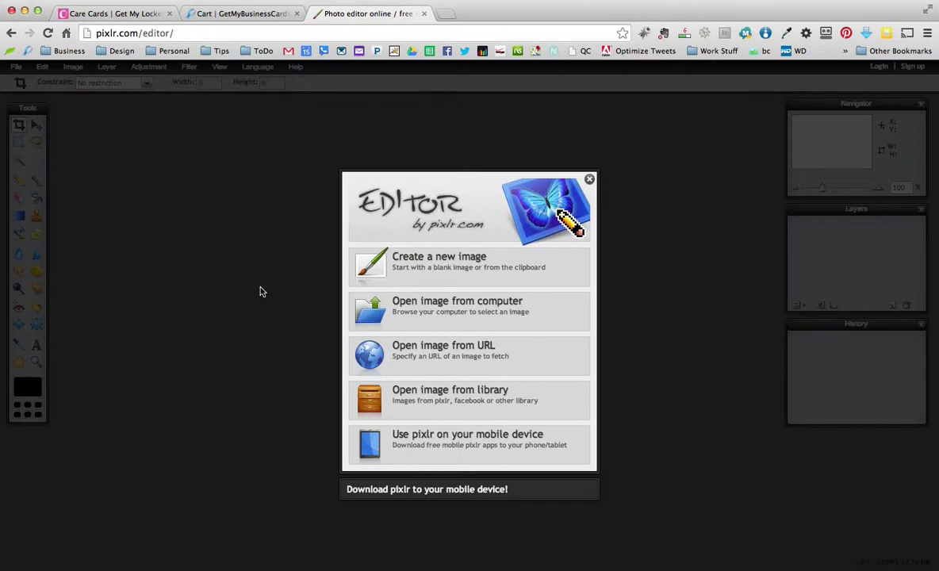
Open HandleWithCare-Front-01.jpg from the Desktop and move its window toward the centre
left_click(442, 311)
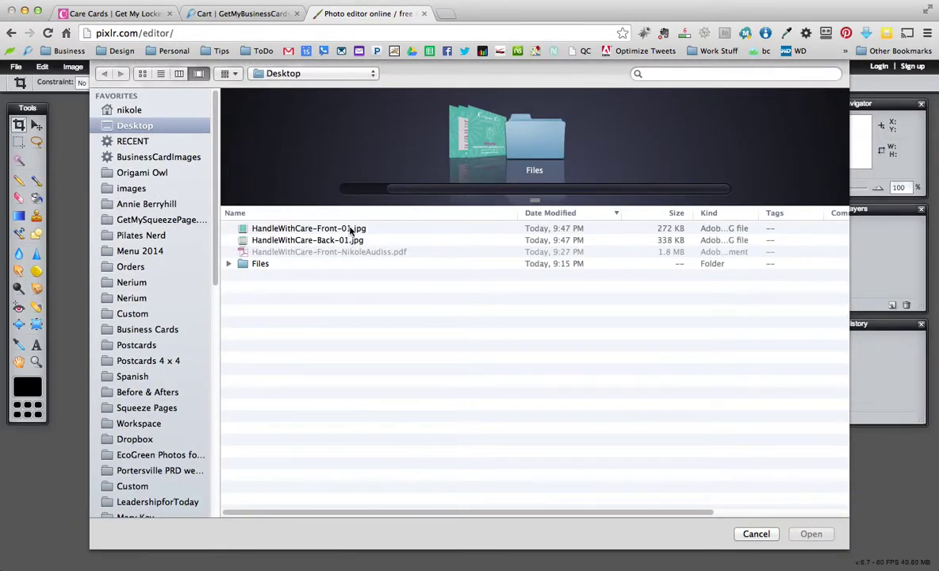
left_click(456, 155)
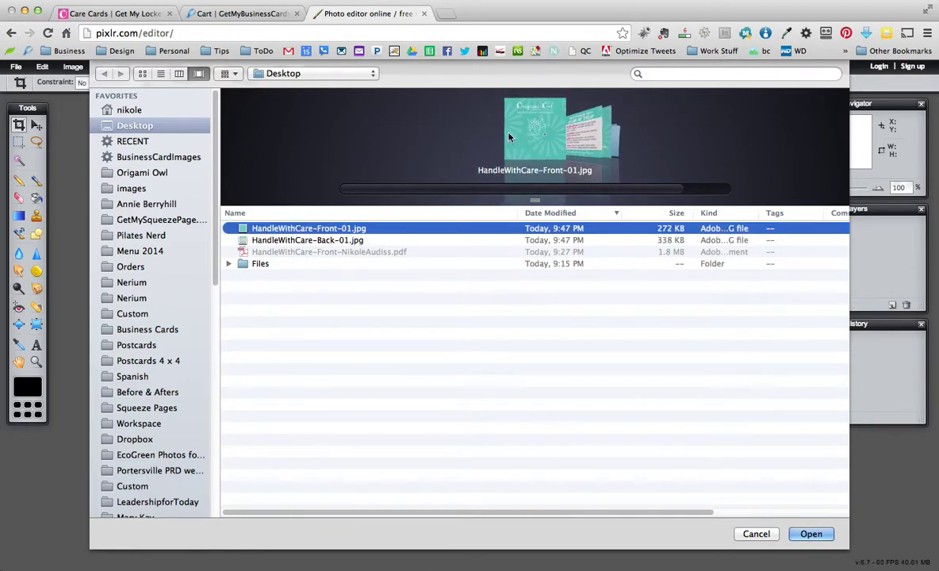
left_click(810, 533)
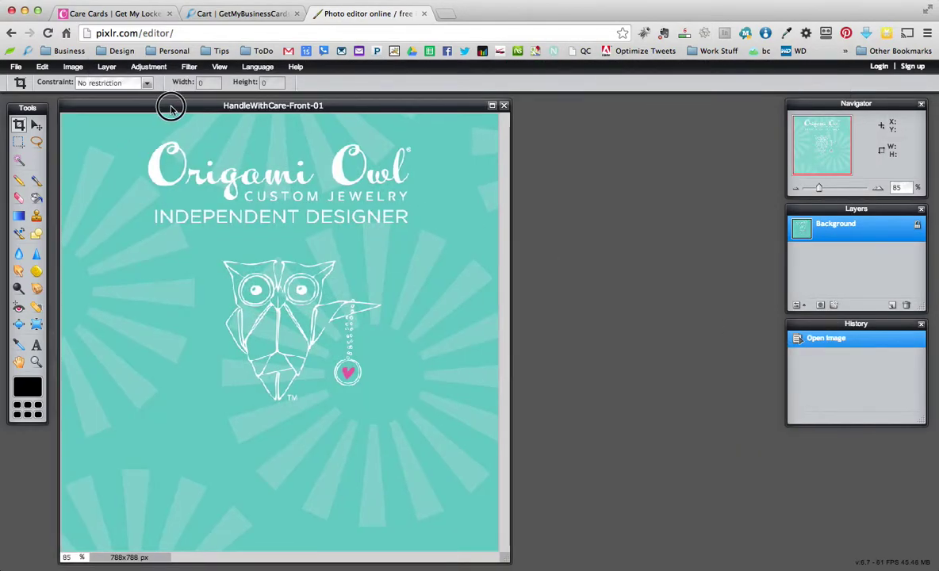
left_click_drag(151, 106, 213, 105)
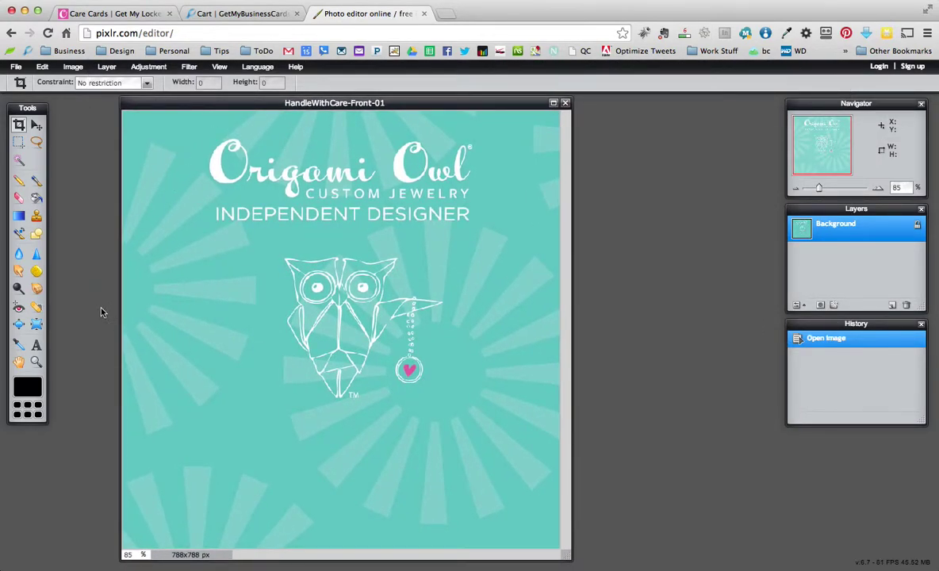
left_click(37, 345)
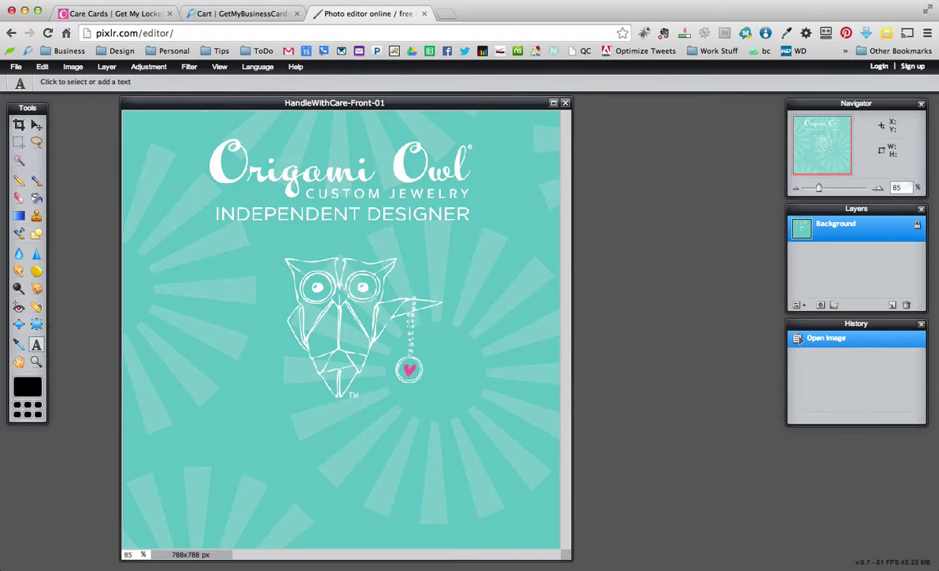
left_click(340, 435)
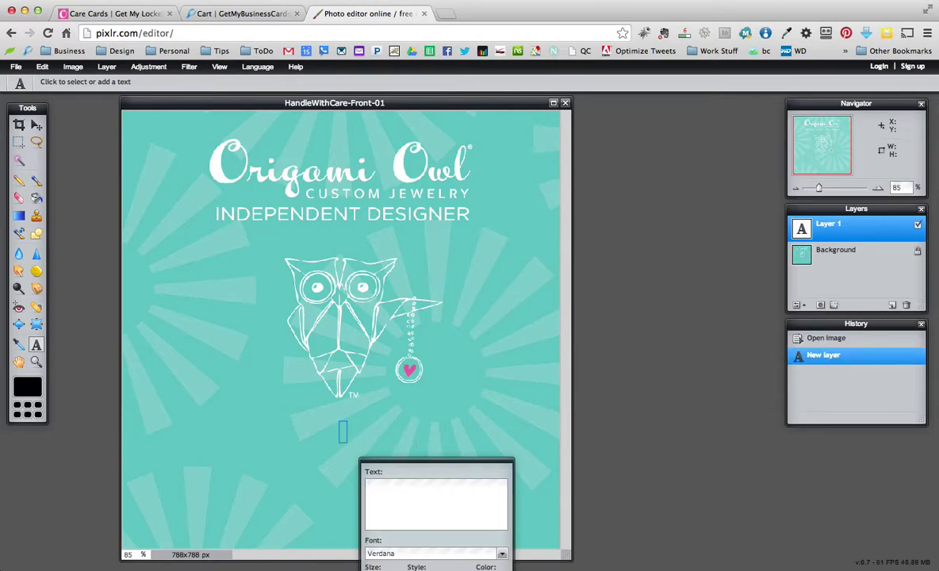
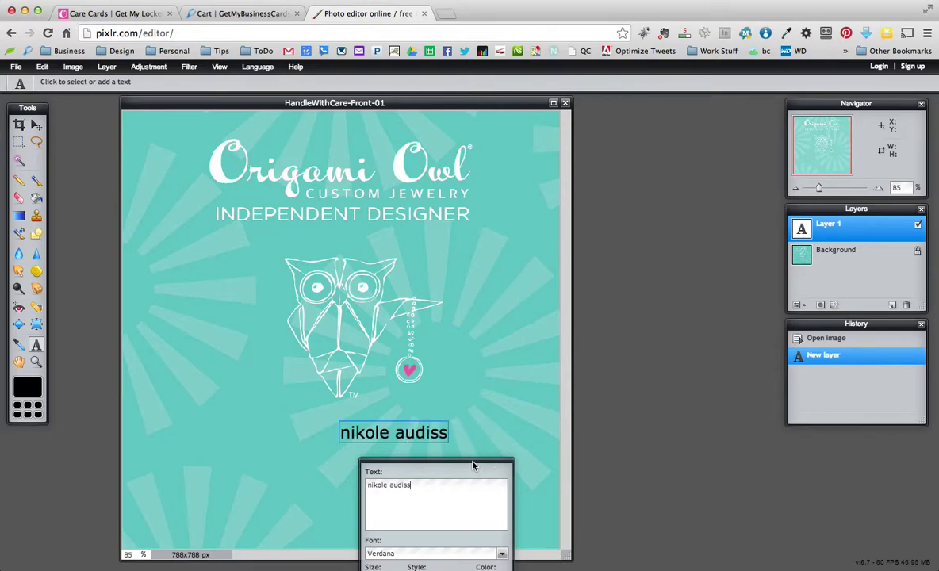
left_click_drag(472, 466, 622, 341)
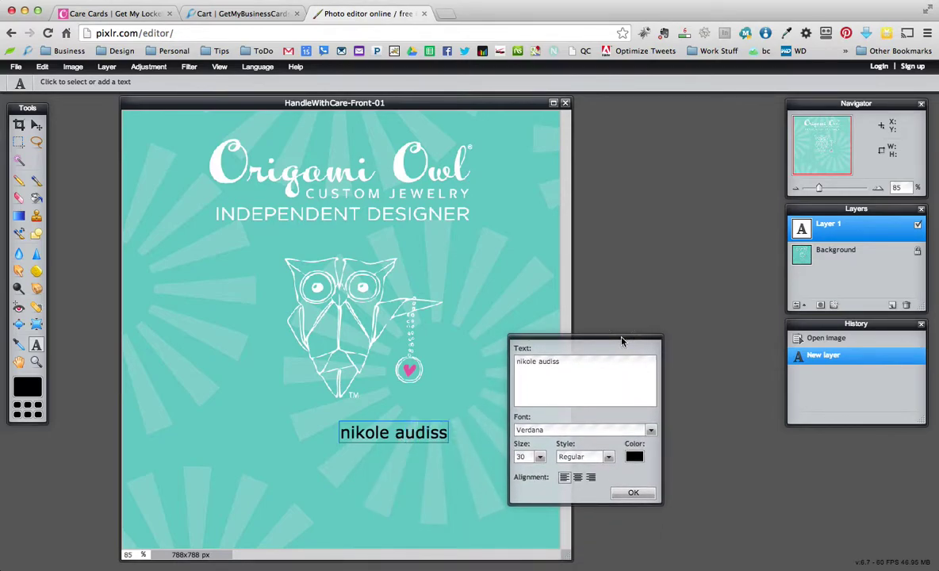
left_click(651, 430)
left_click_drag(652, 453, 653, 509)
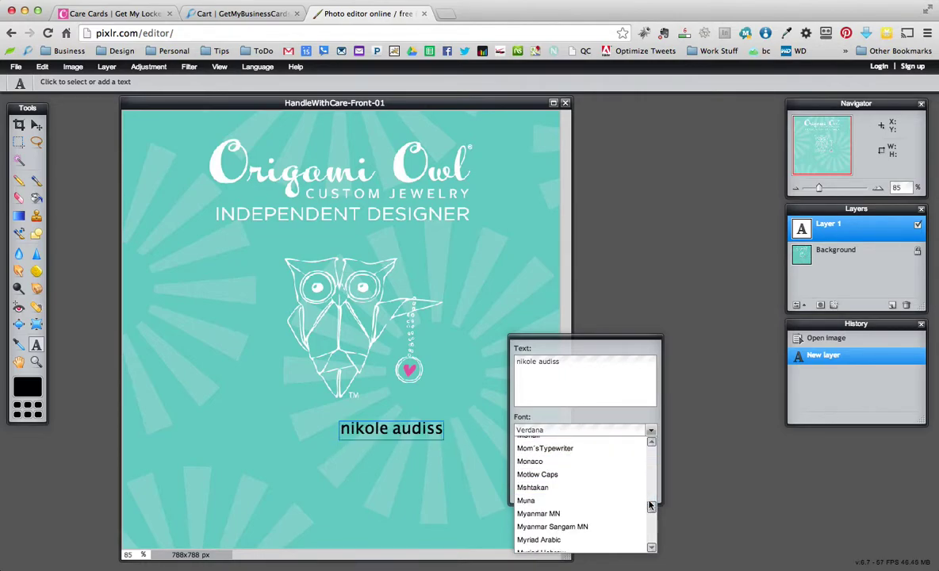
left_click_drag(650, 504, 651, 512)
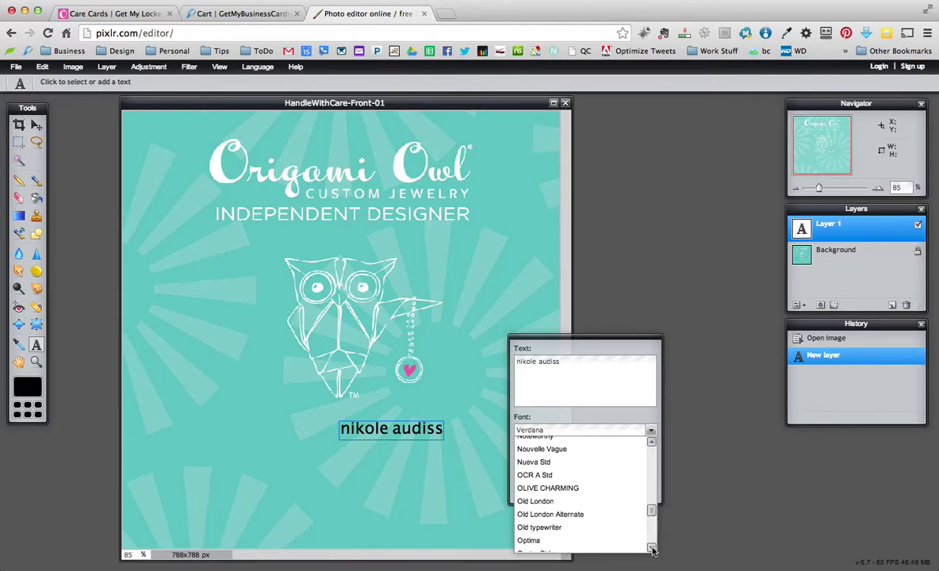
left_click_drag(651, 513, 651, 515)
left_click(547, 462)
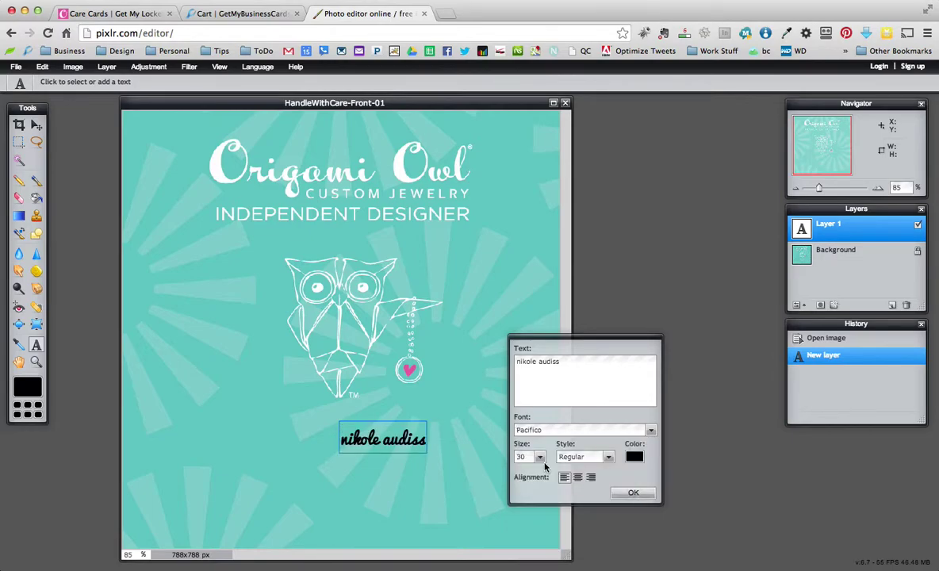
left_click(540, 458)
left_click_drag(504, 473, 523, 470)
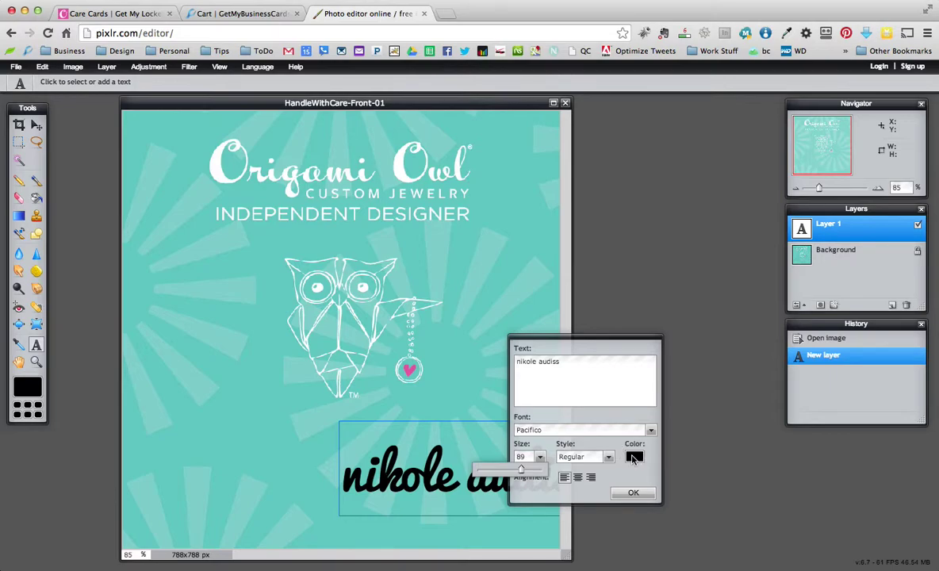
left_click(633, 457)
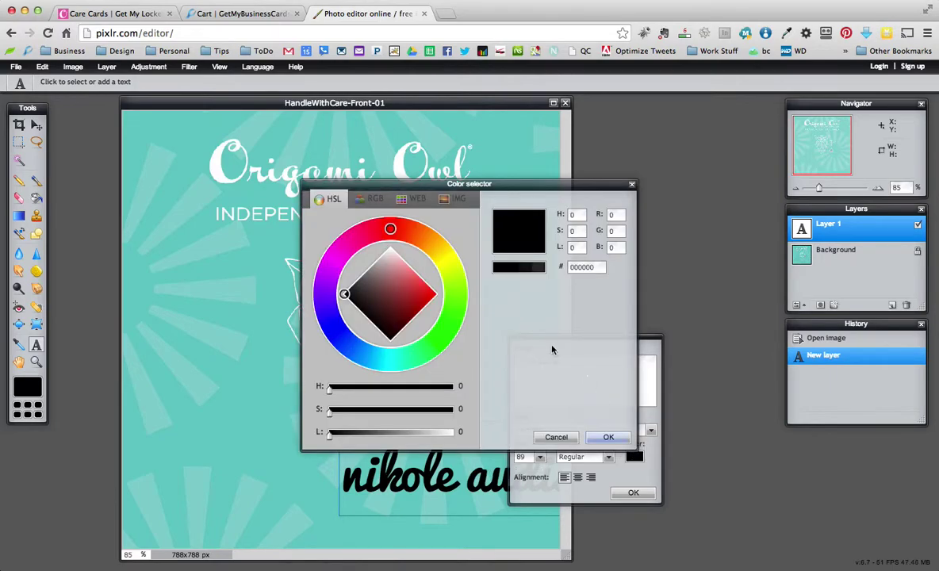
left_click(608, 437)
left_click(634, 456)
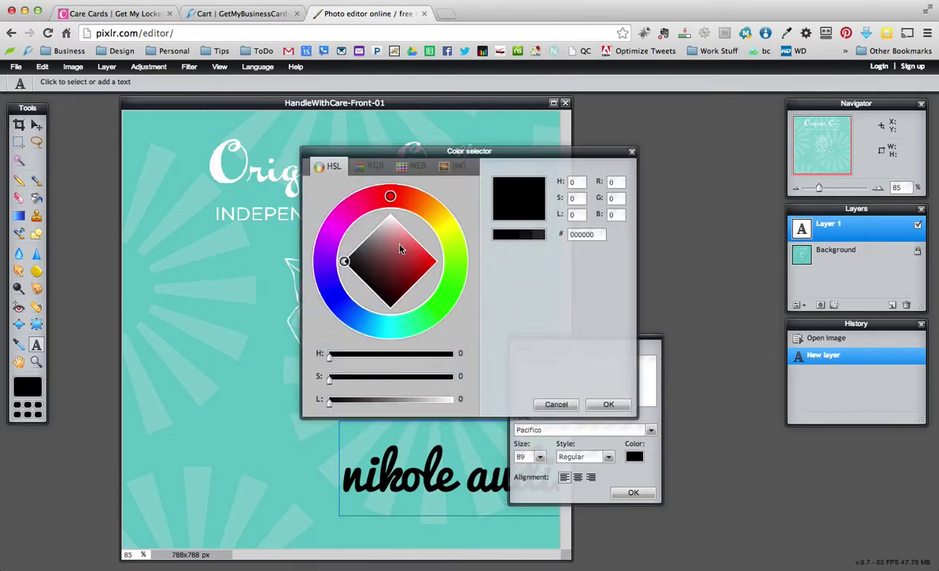
left_click_drag(399, 249, 390, 213)
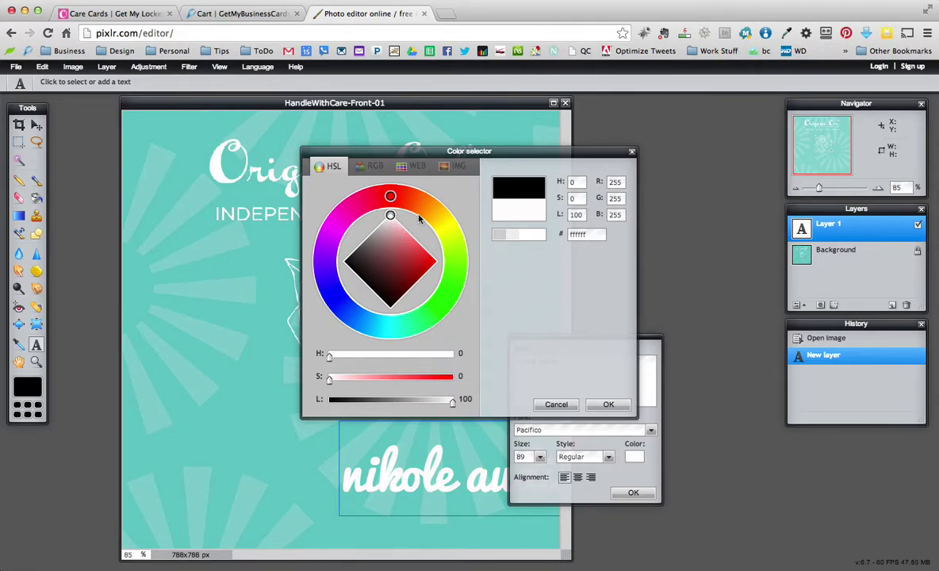
left_click(608, 404)
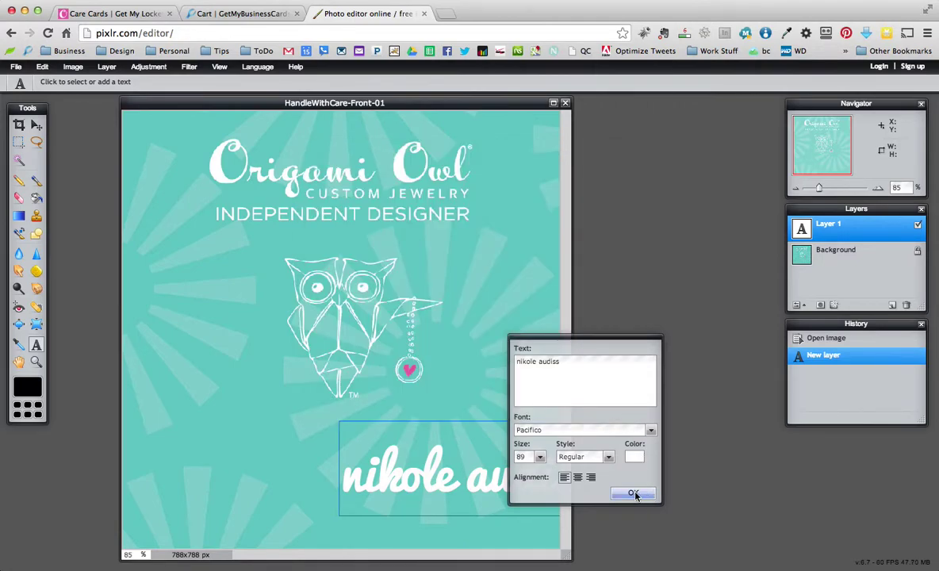
left_click(633, 494)
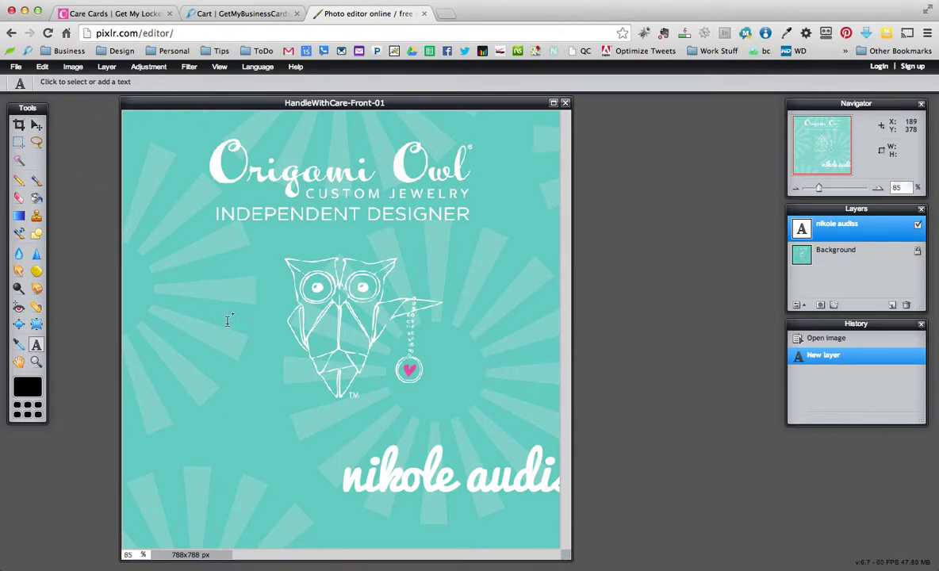
left_click(412, 436)
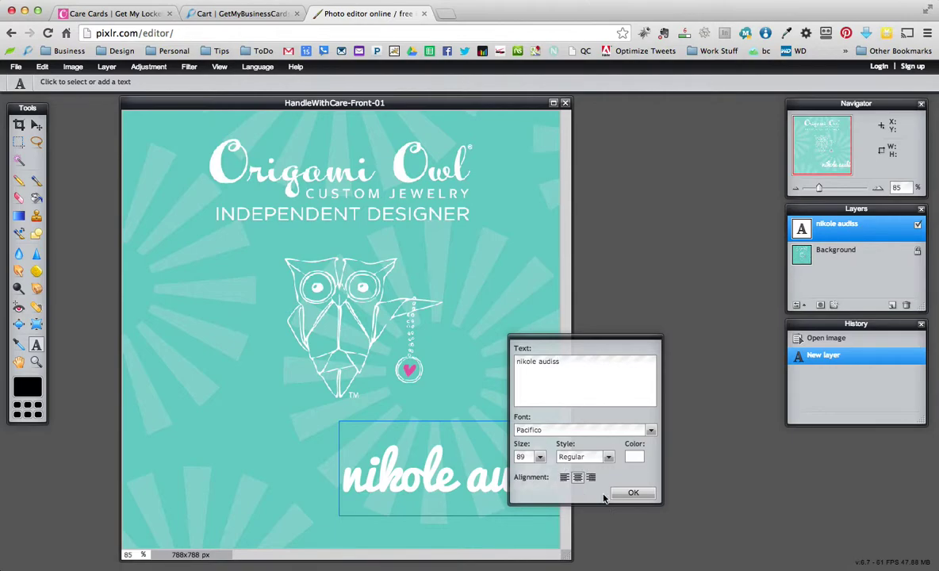
left_click(633, 493)
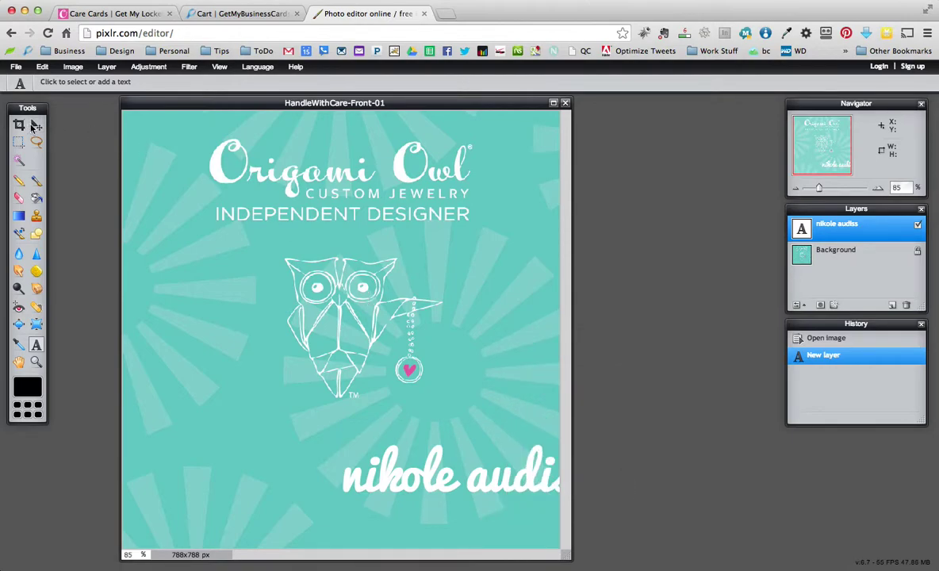
Move the name fully onto the card, just below the owl
left_click(37, 126)
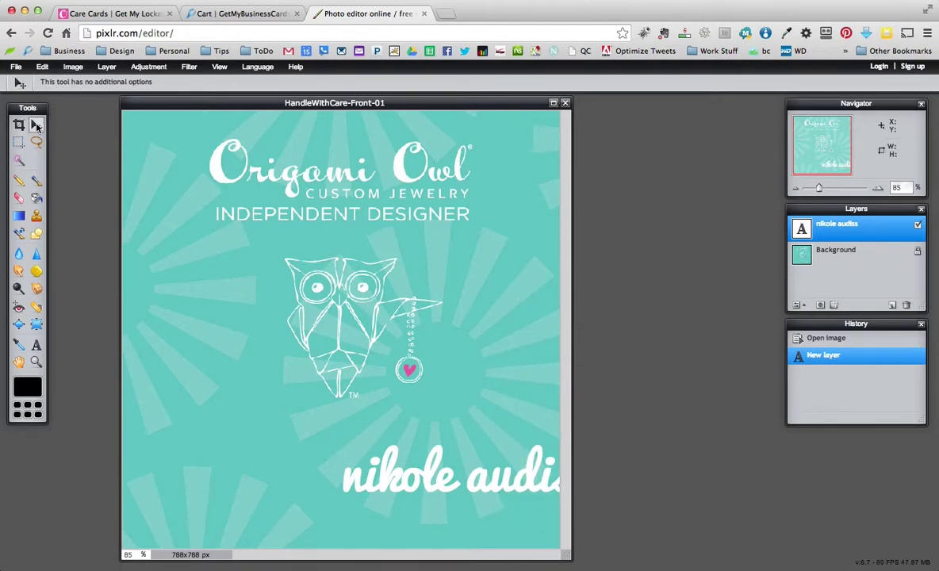
left_click_drag(494, 491, 379, 462)
left_click_drag(436, 457, 428, 443)
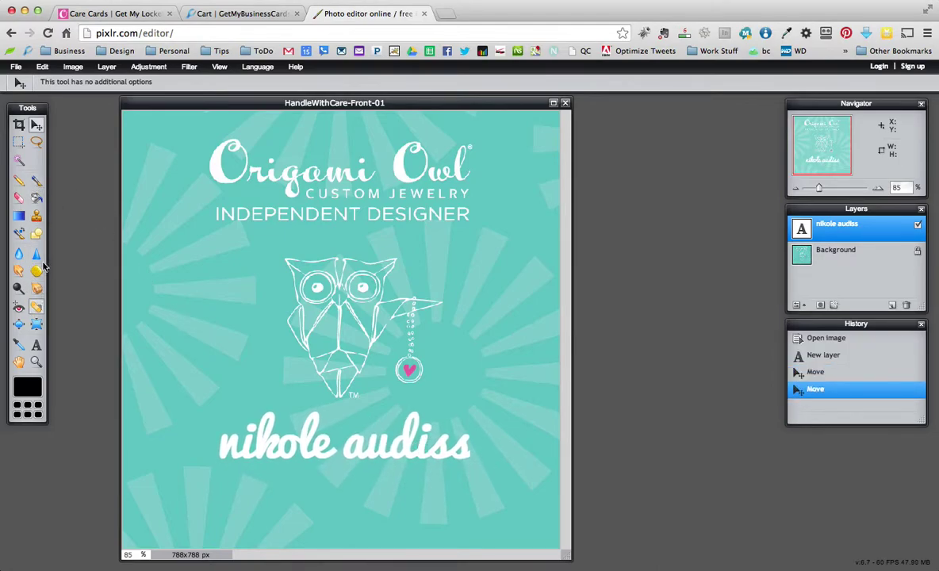
Add the web address text GETMYLOCKETS.COM in League Gothic below the name
left_click(36, 345)
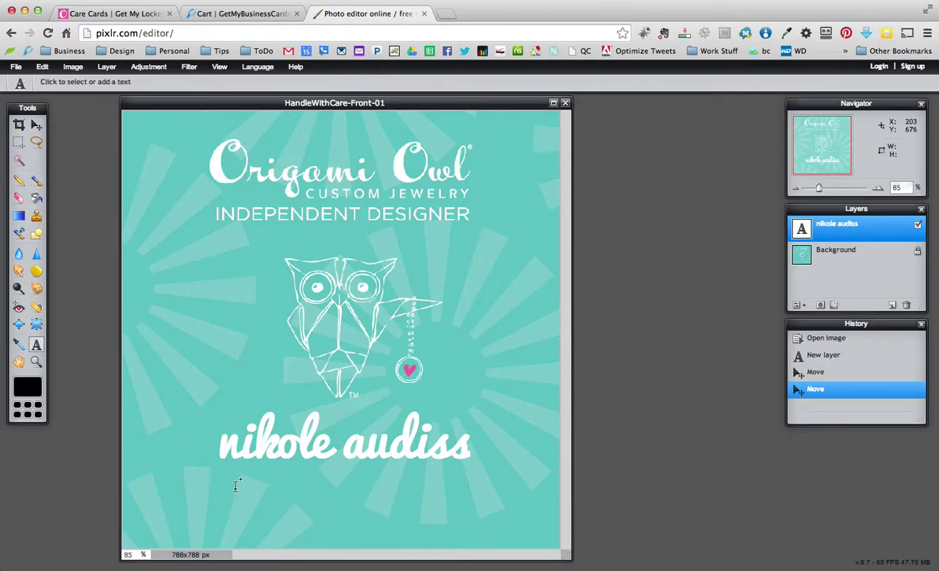
left_click(175, 485)
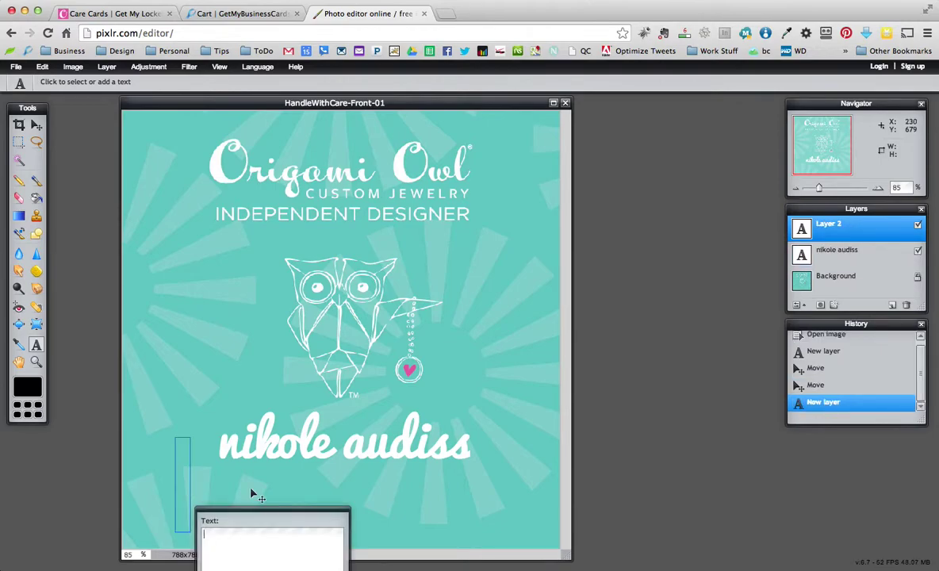
type("getmylockets.com")
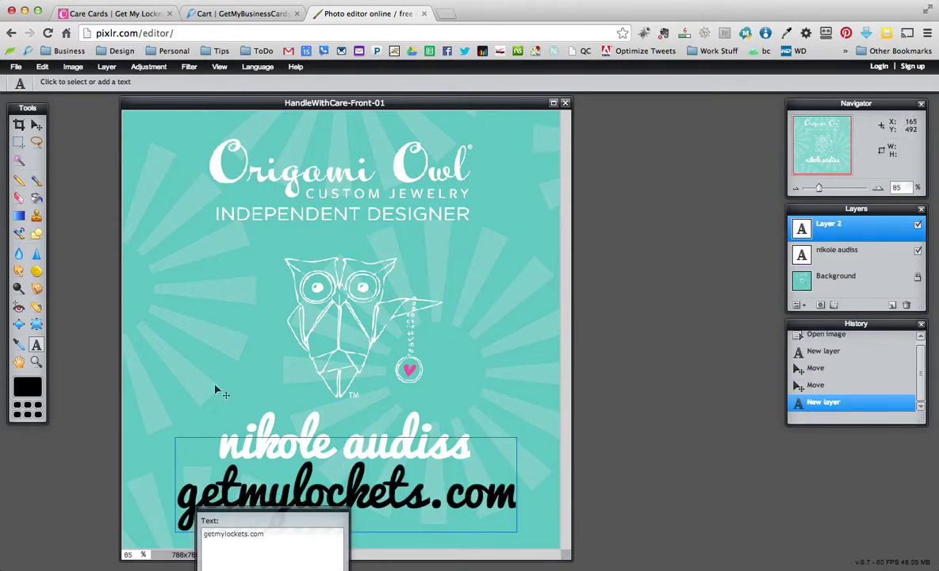
left_click_drag(255, 516, 605, 293)
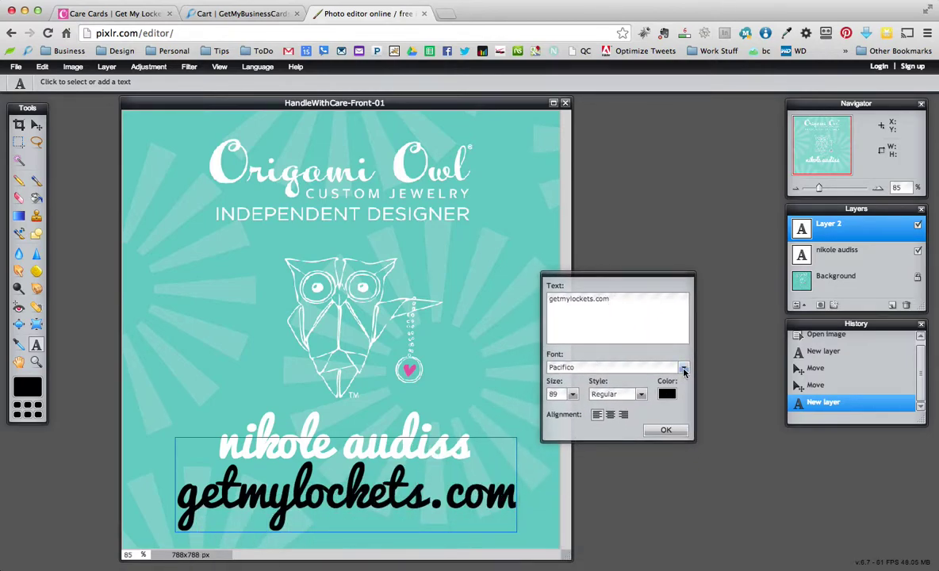
left_click(684, 369)
left_click(685, 446)
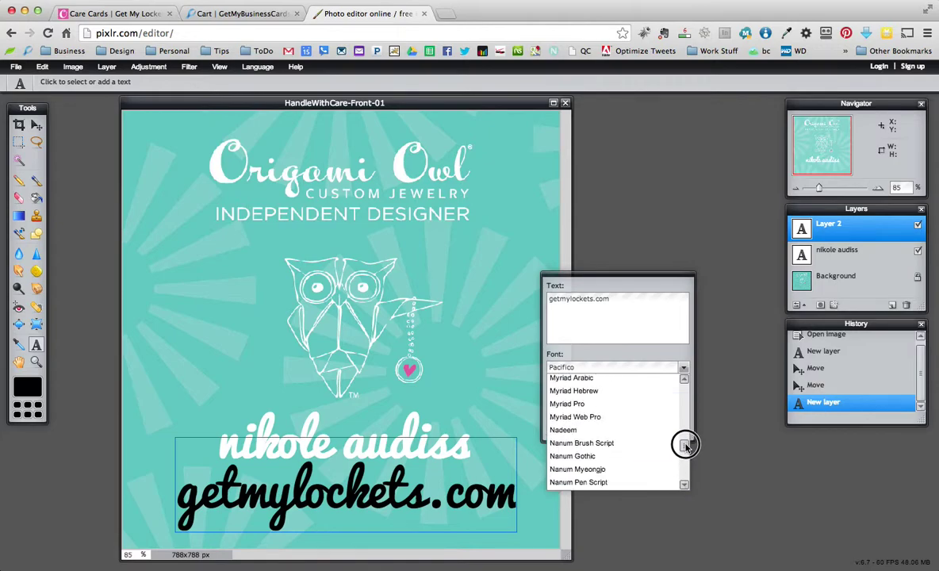
left_click_drag(685, 446, 685, 439)
left_click(611, 438)
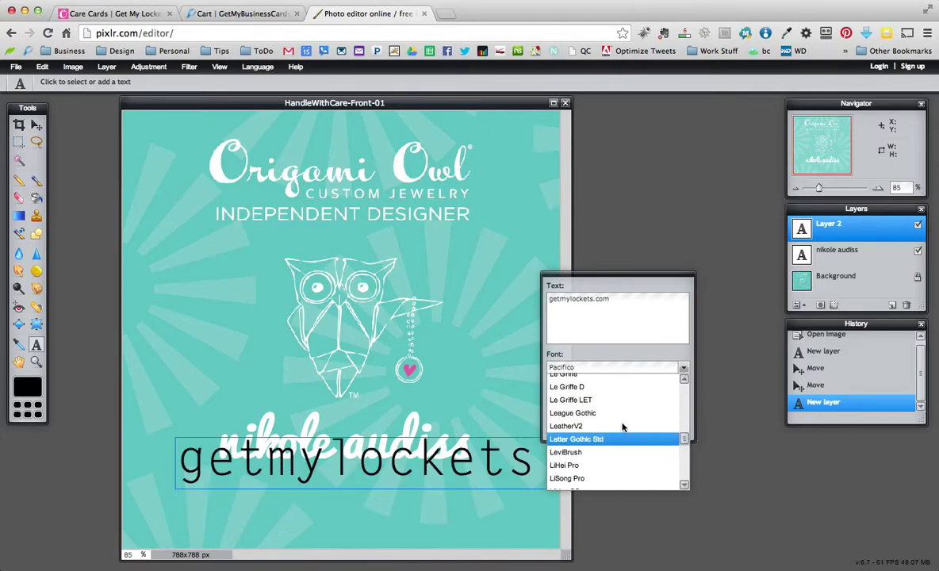
left_click(600, 413)
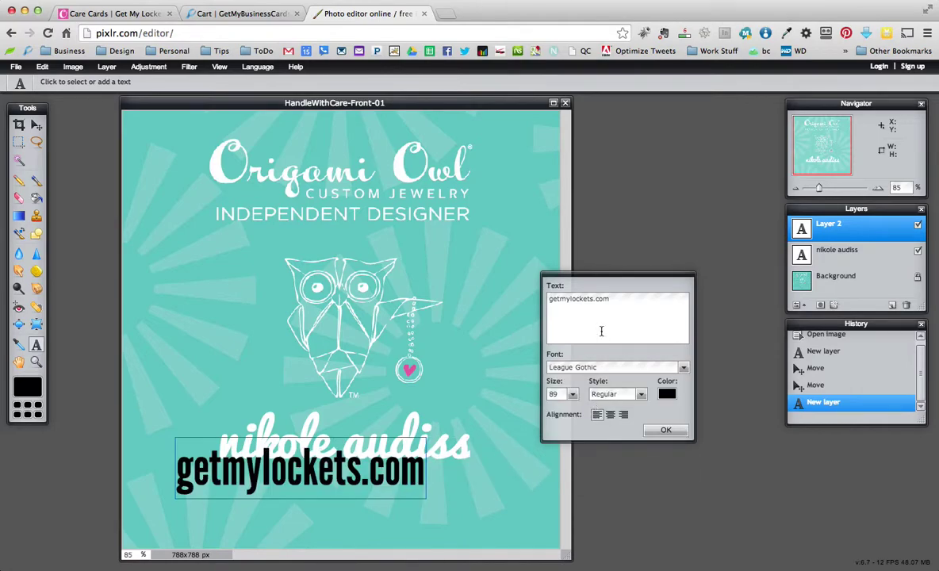
left_click_drag(630, 319, 501, 299)
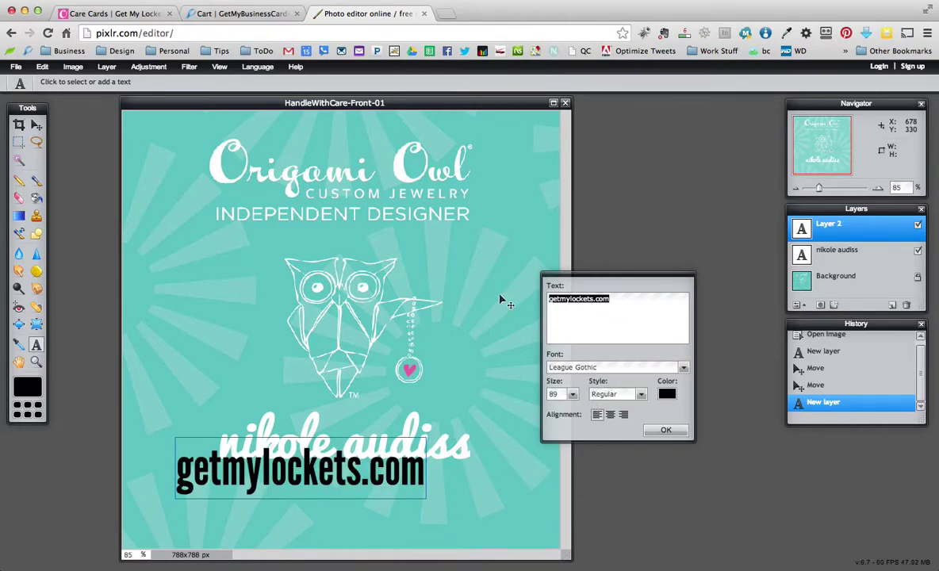
type("GETMYLOCKETS.COM")
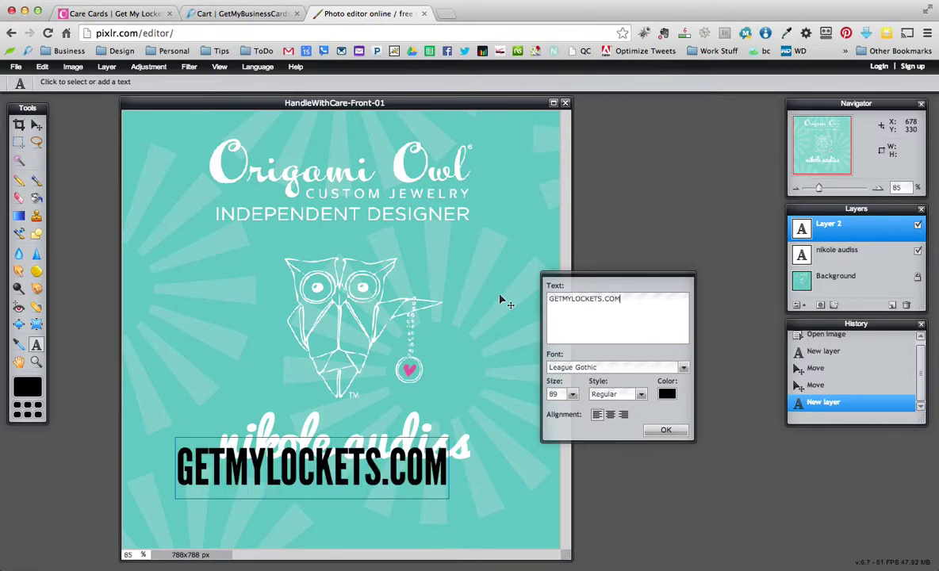
Make GETMYLOCKETS.COM white, place it below the name, and hide it to compare
left_click(666, 393)
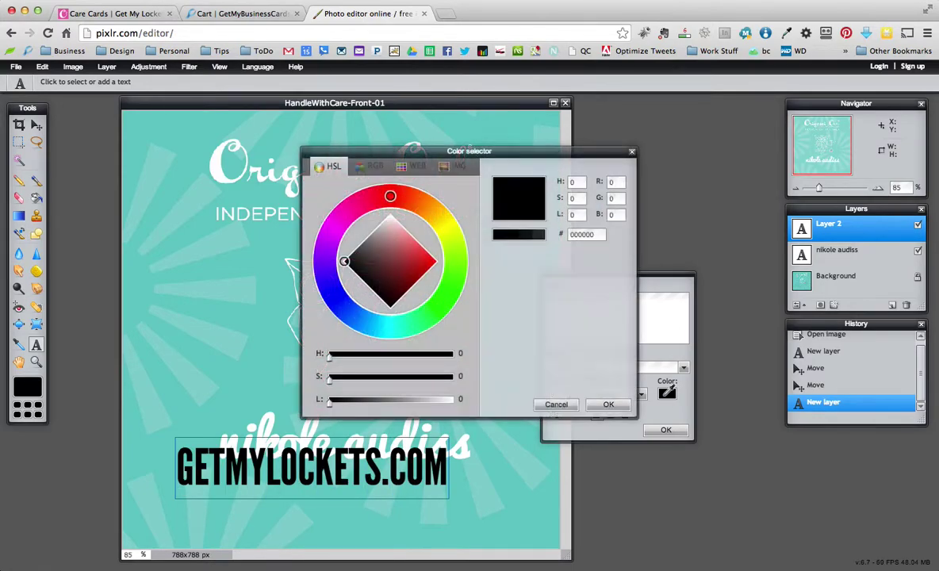
left_click(391, 211)
left_click(608, 404)
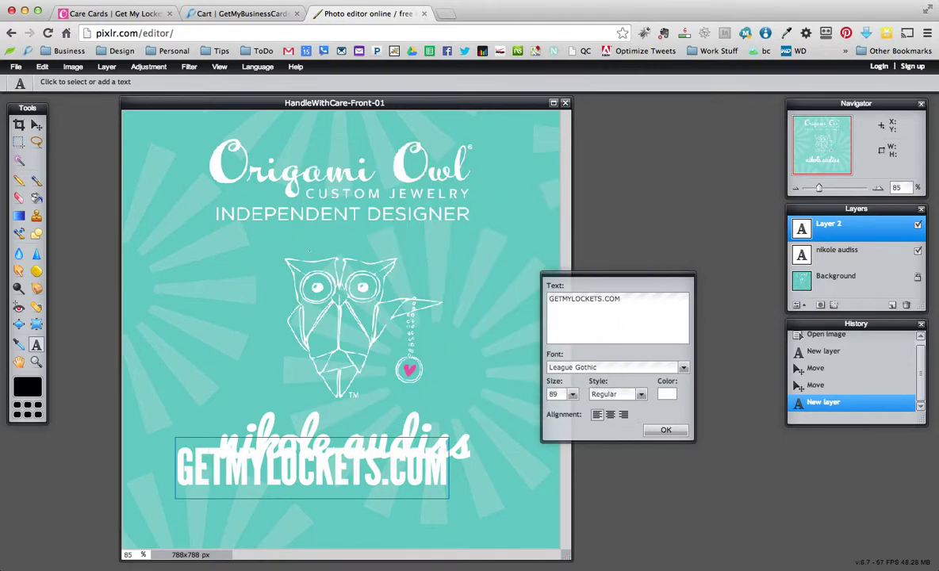
left_click(37, 125)
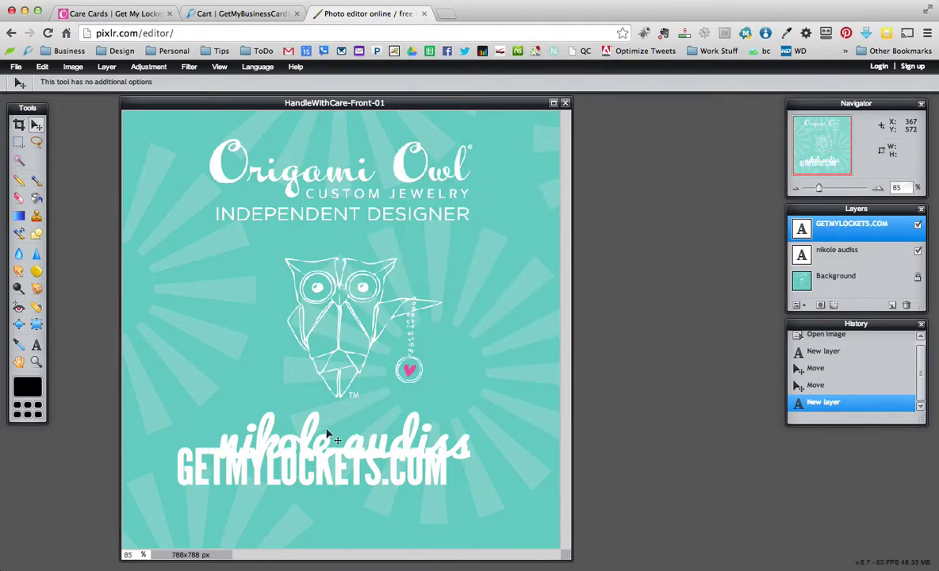
left_click_drag(372, 471, 388, 486)
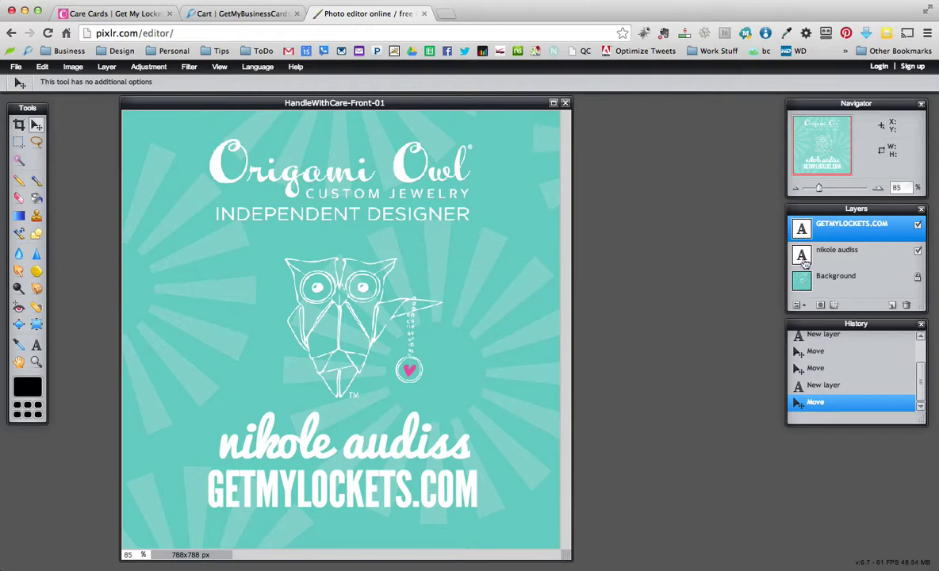
left_click(917, 226)
left_click(918, 227)
left_click(918, 251)
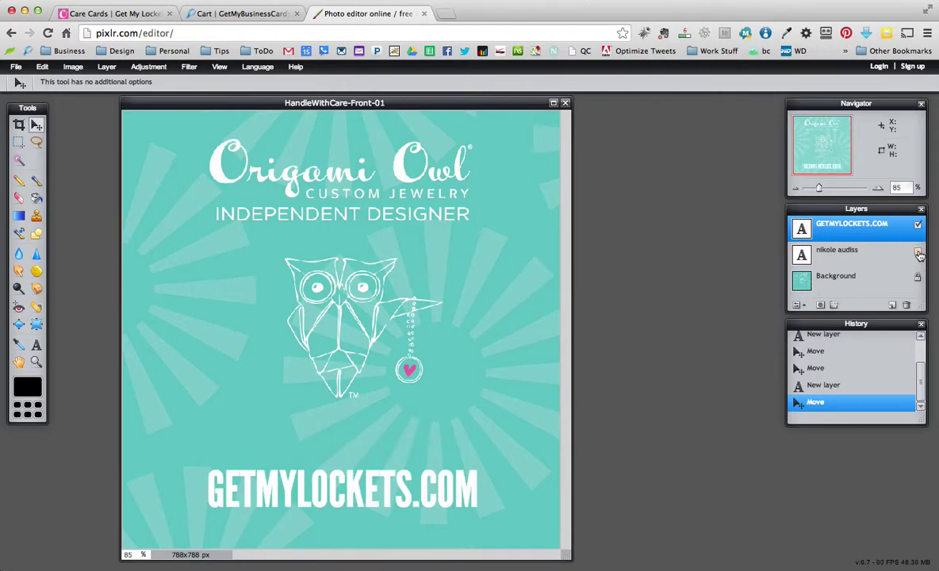
left_click(919, 250)
left_click(838, 255)
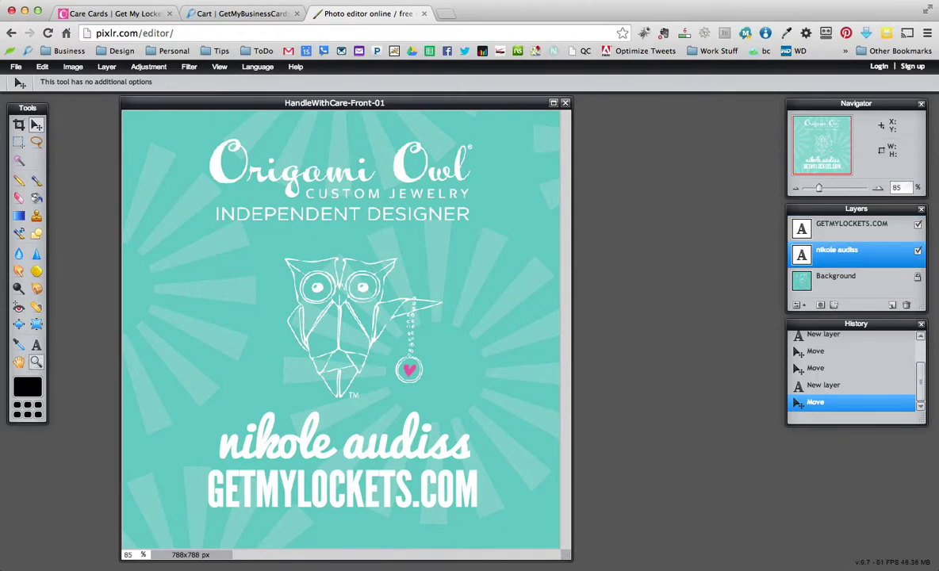
left_click(36, 345)
left_click(317, 448)
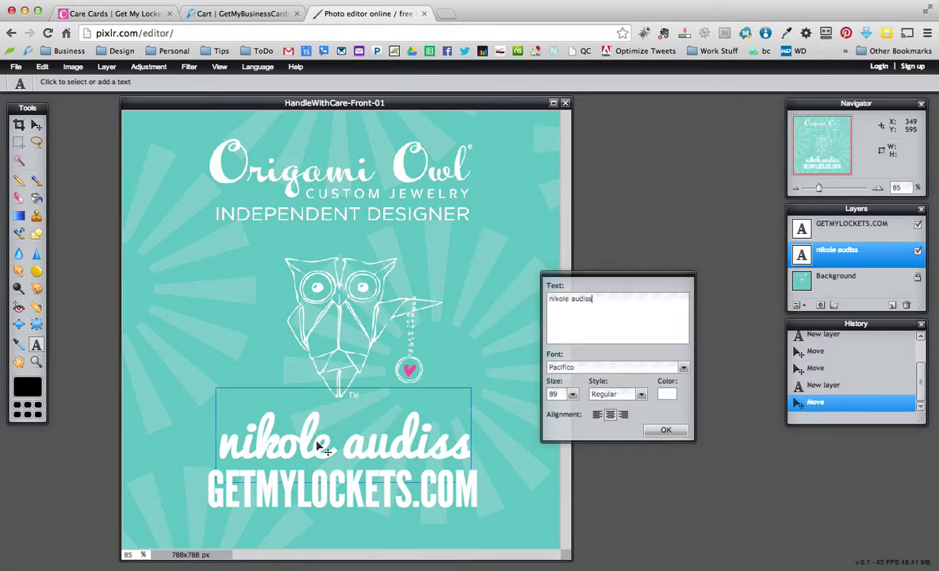
left_click(667, 395)
left_click_drag(555, 151, 825, 136)
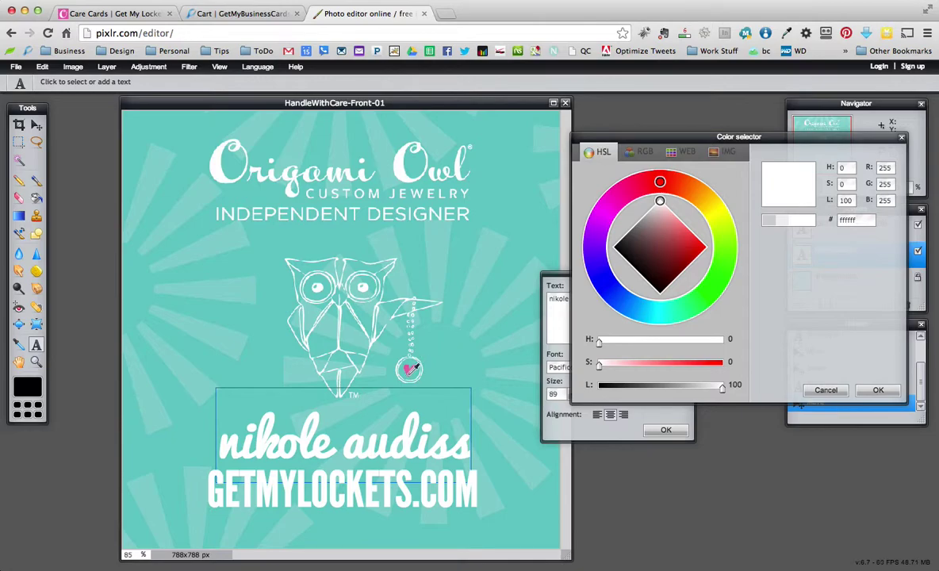
left_click(409, 369)
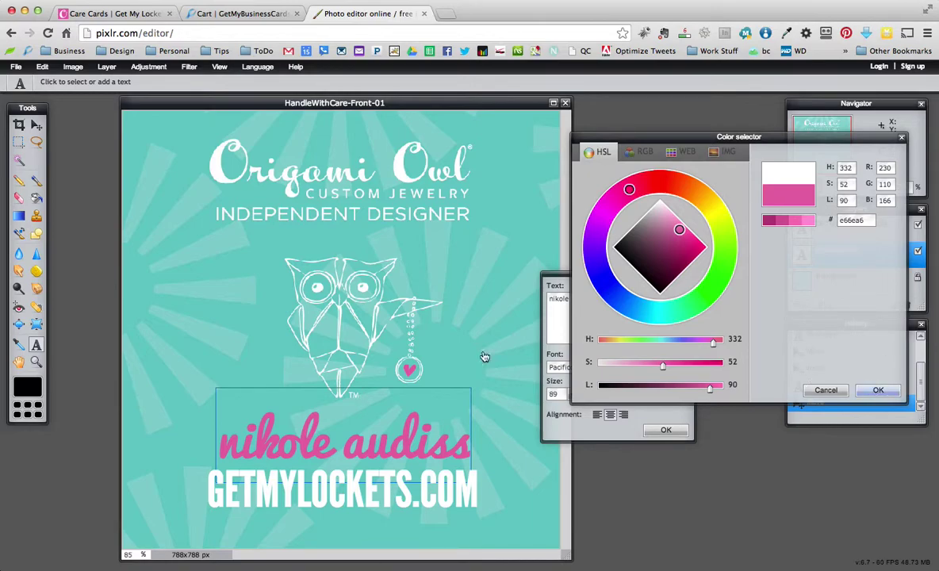
left_click(876, 389)
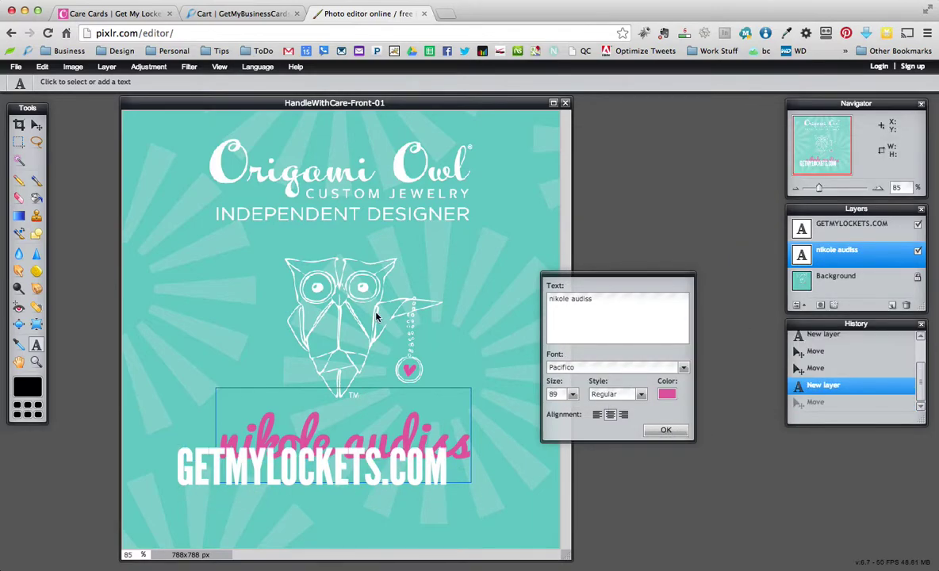
left_click(666, 430)
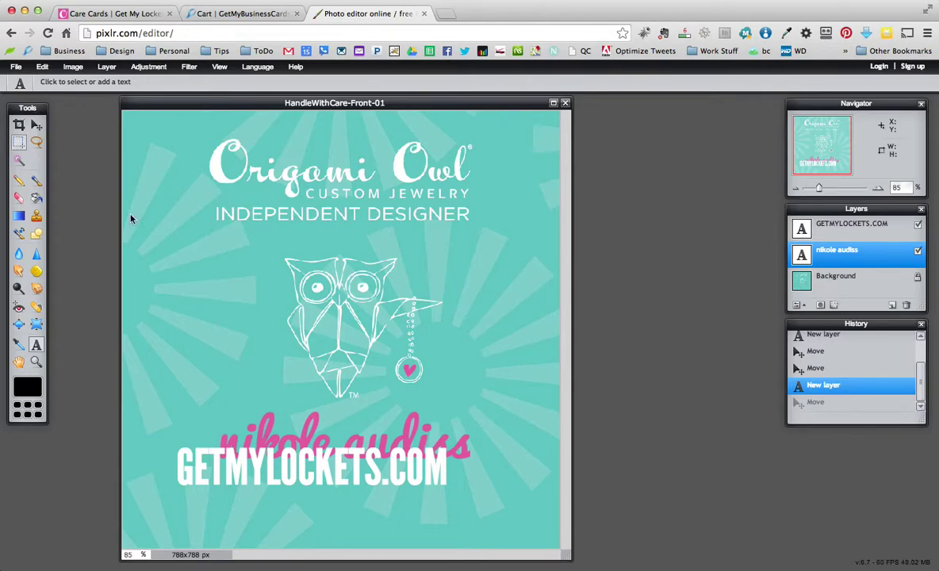
left_click(42, 127)
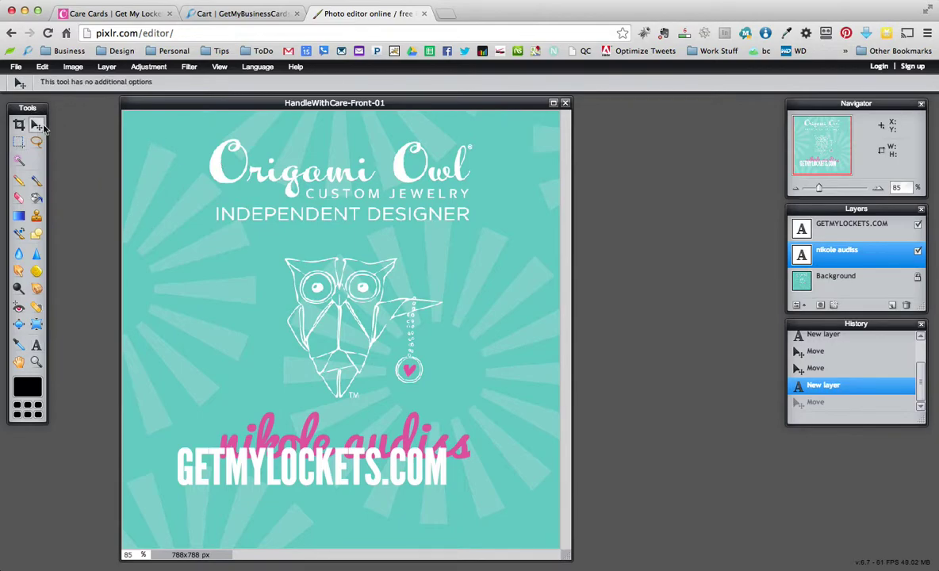
left_click(845, 225)
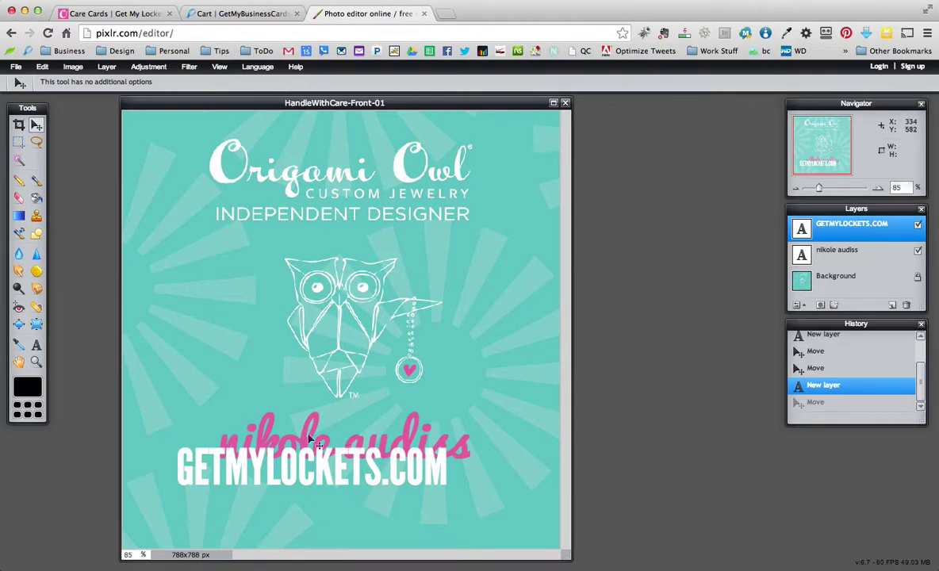
left_click_drag(297, 475, 328, 482)
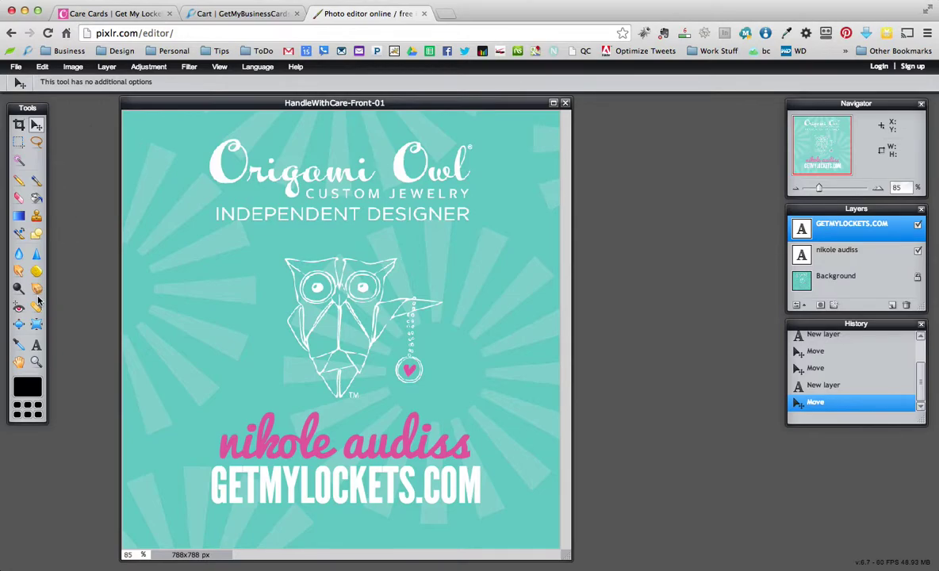
left_click(37, 344)
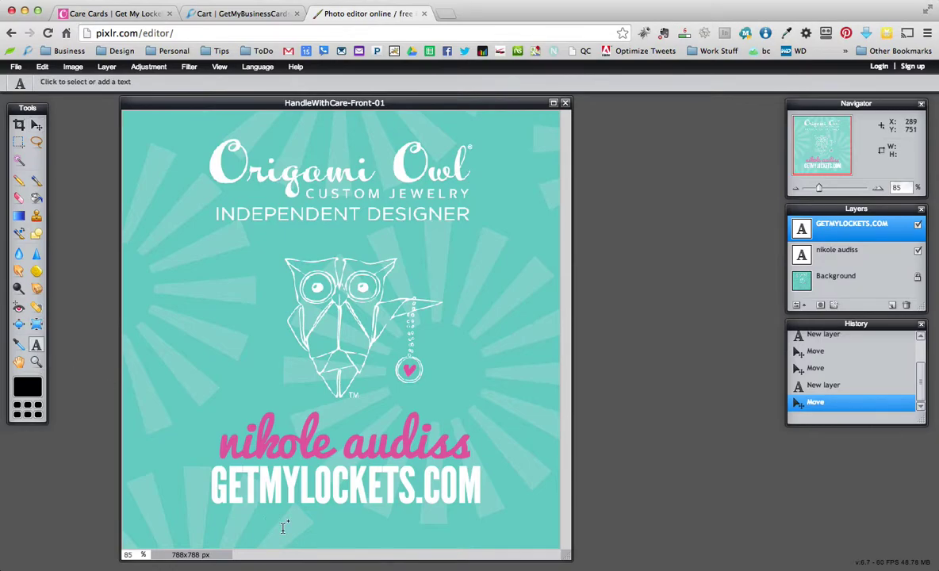
Type the contact e-mail address as a new white text line below the website
left_click(334, 518)
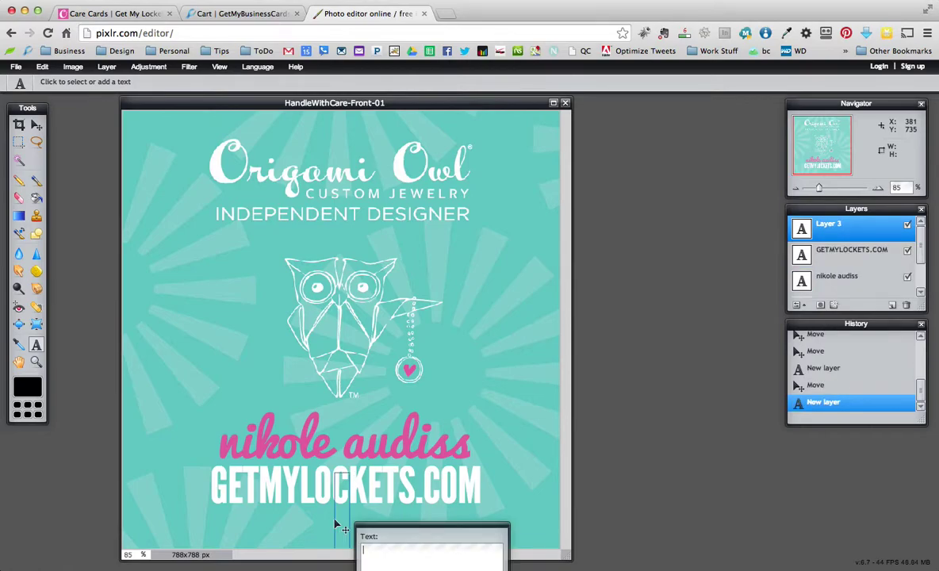
type("GET")
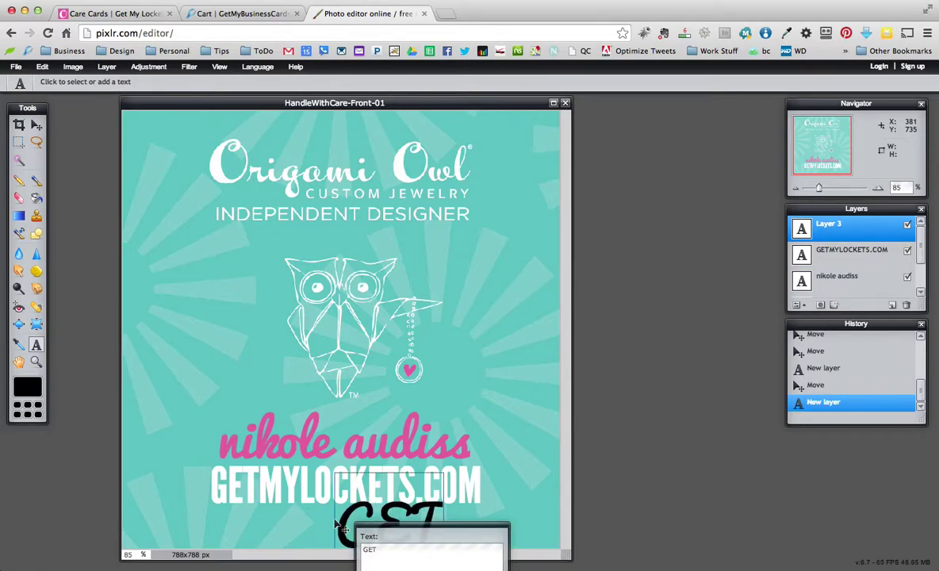
type("MYLOCKETS")
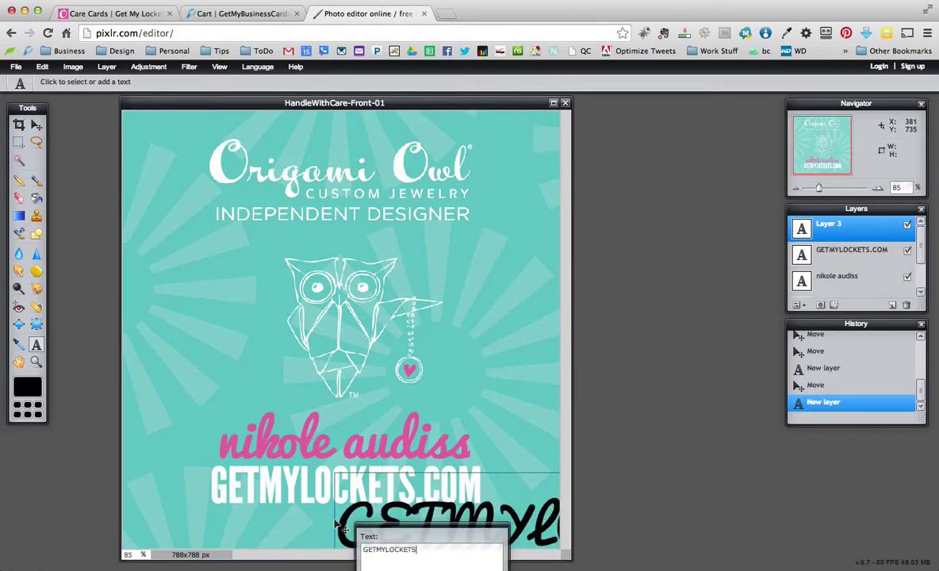
key("BackSpace")
key("BackSpace")
key("BackSpace")
key("BackSpace")
key("BackSpace")
key("BackSpace")
key("BackSpace")
key("BackSpace")
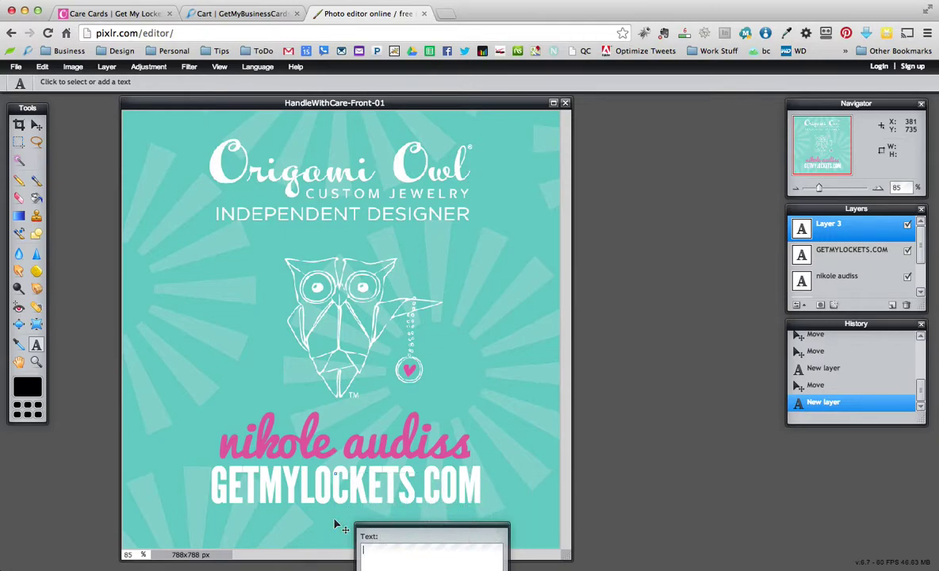
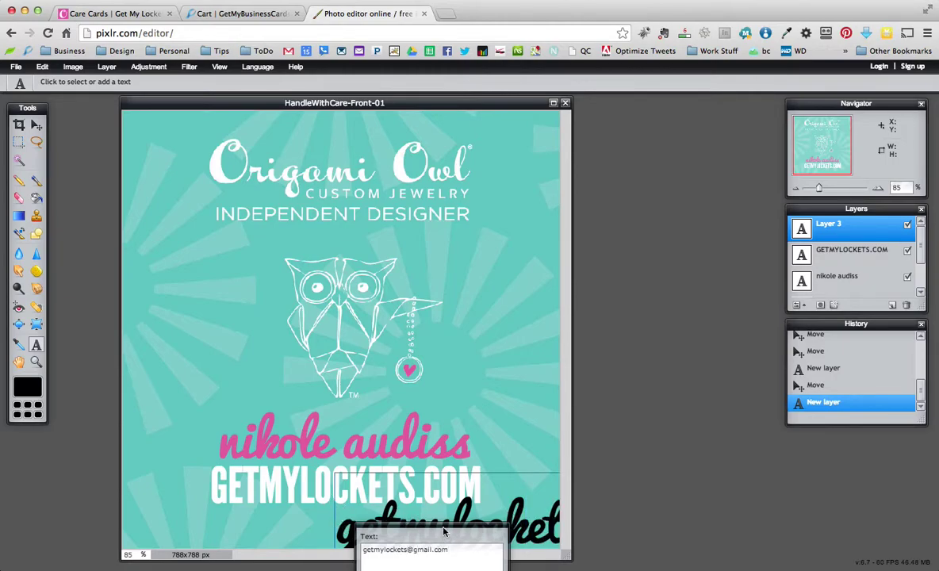
left_click_drag(443, 531, 590, 293)
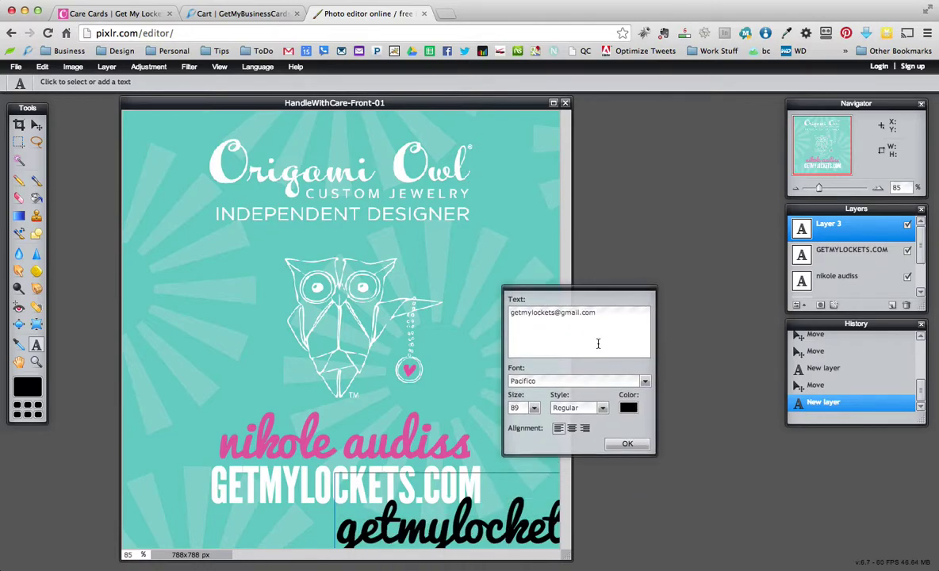
left_click(628, 407)
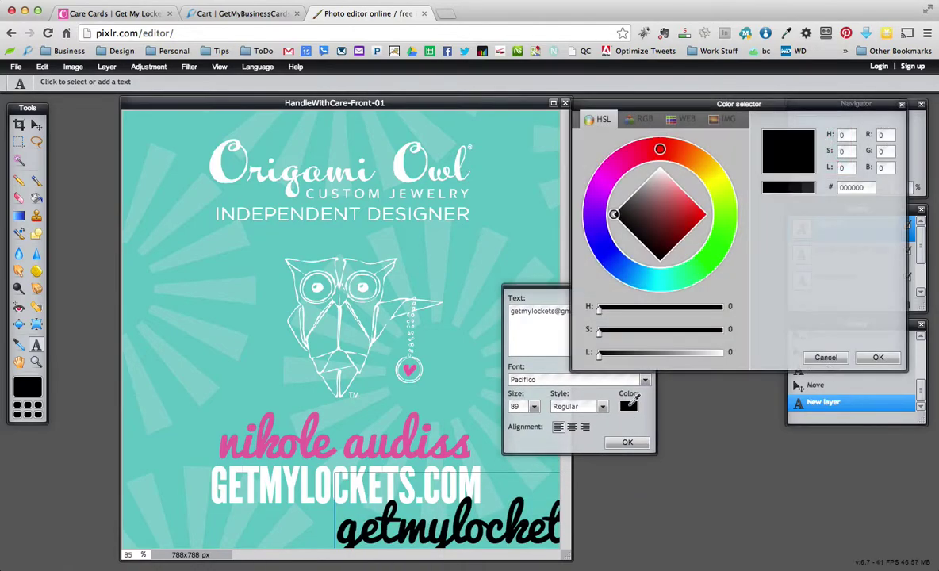
left_click(660, 168)
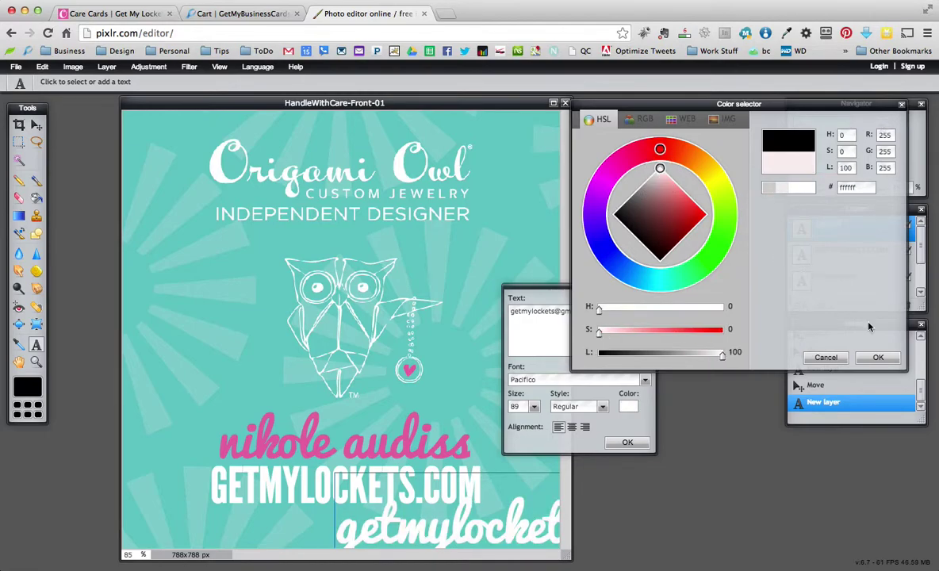
left_click(864, 357)
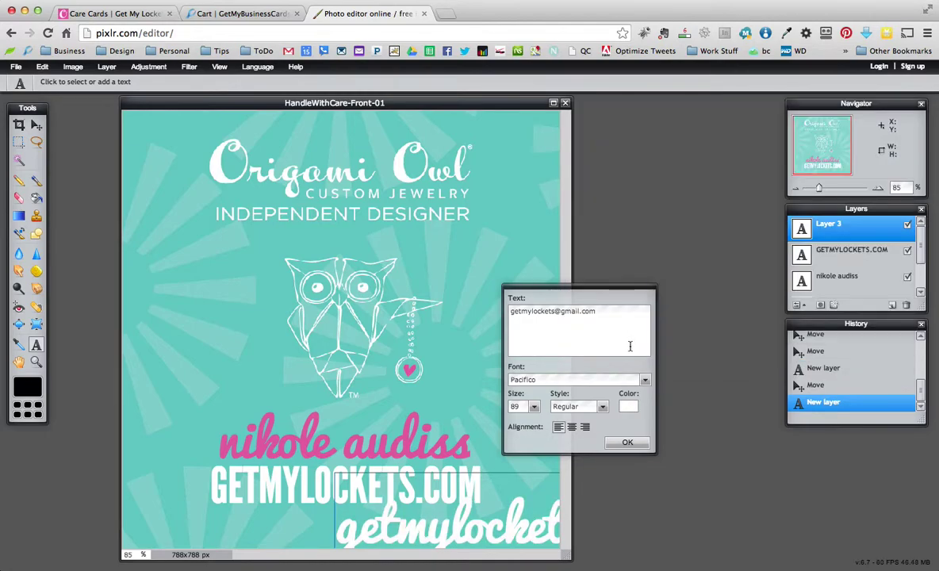
Set the e-mail text to size 38 in the League Gothic font
left_click(533, 407)
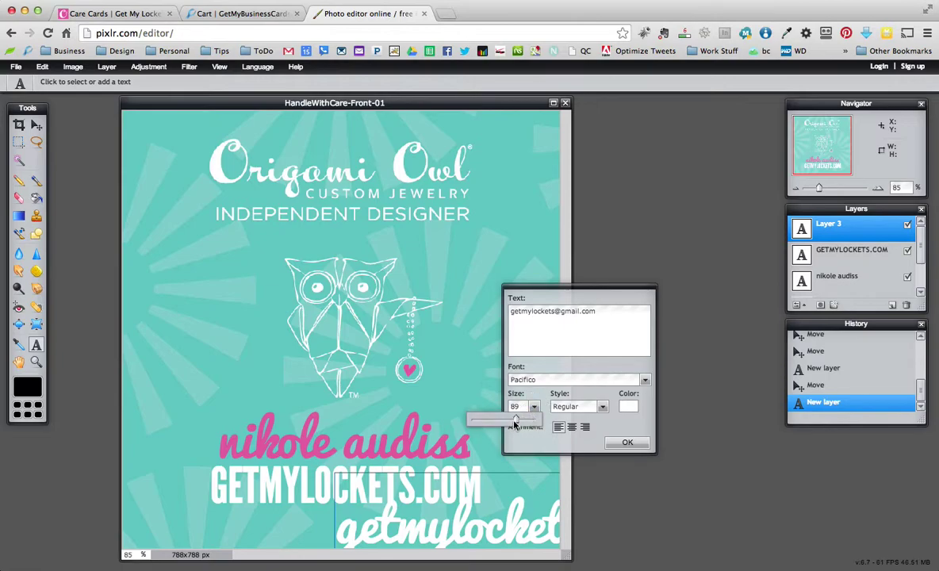
left_click_drag(518, 426, 487, 421)
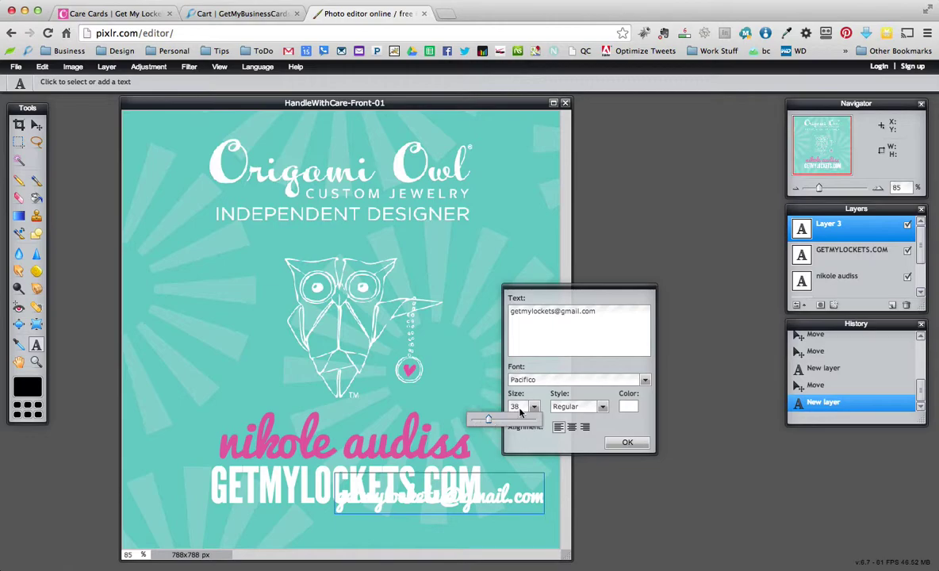
left_click(596, 381)
left_click(645, 381)
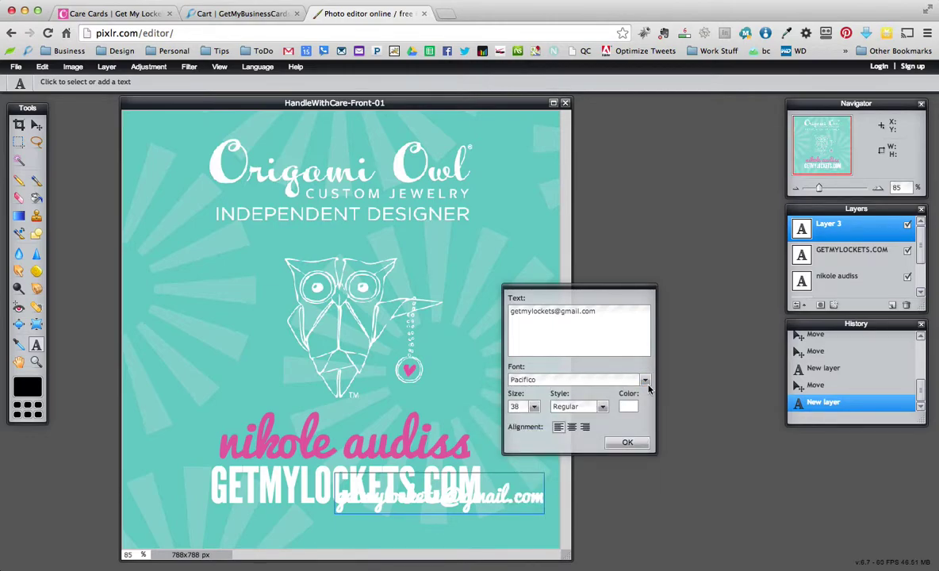
left_click(645, 380)
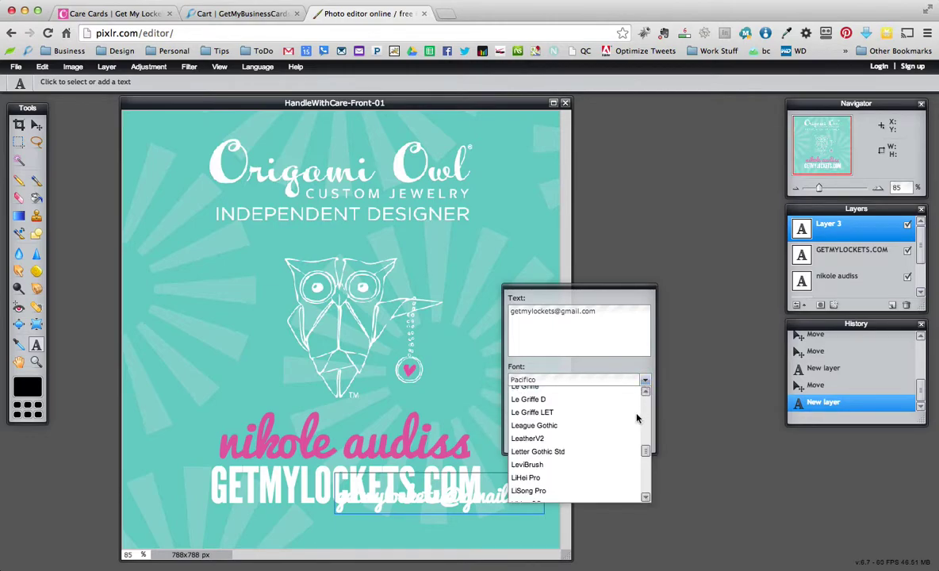
left_click(647, 456)
left_click(646, 457)
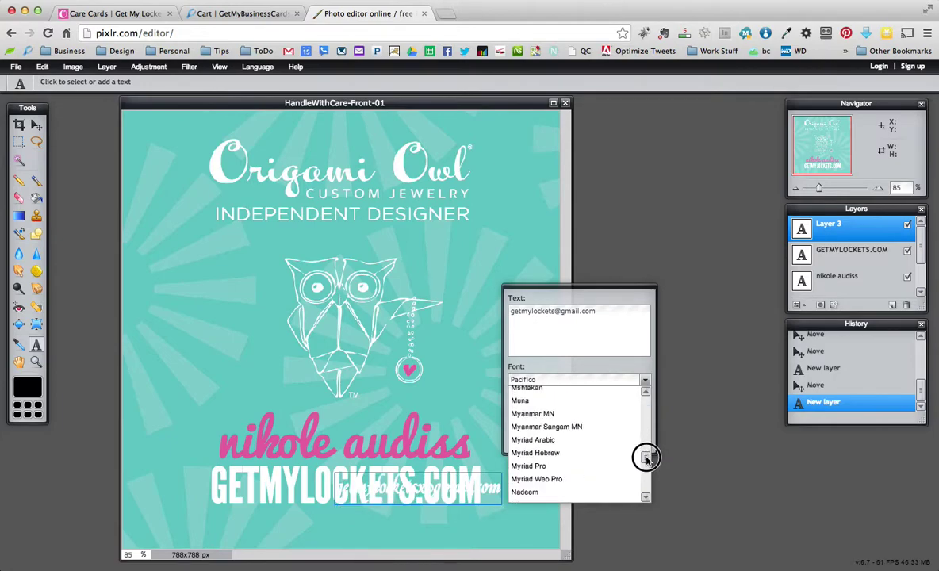
left_click(646, 457)
left_click(646, 458)
left_click(646, 459)
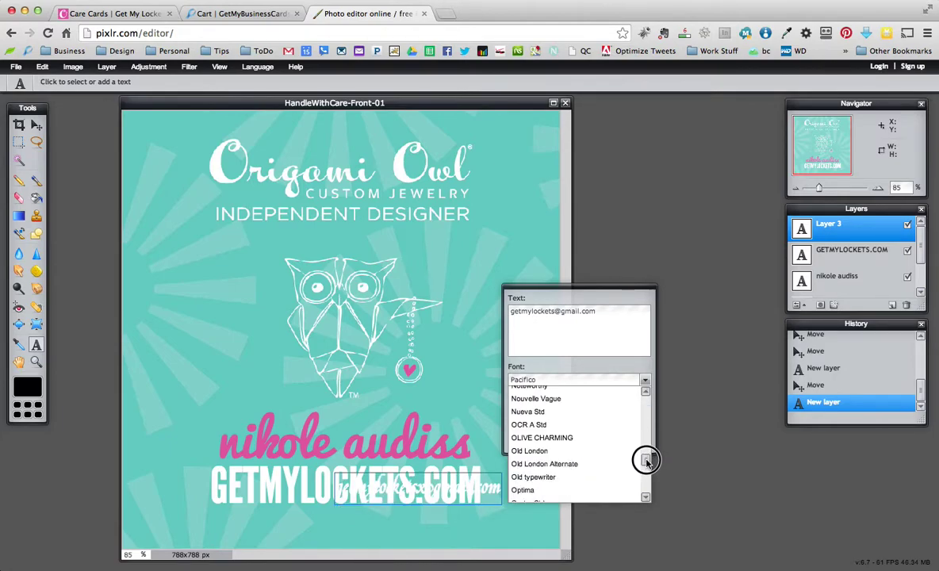
left_click(646, 460)
left_click_drag(646, 462, 645, 452)
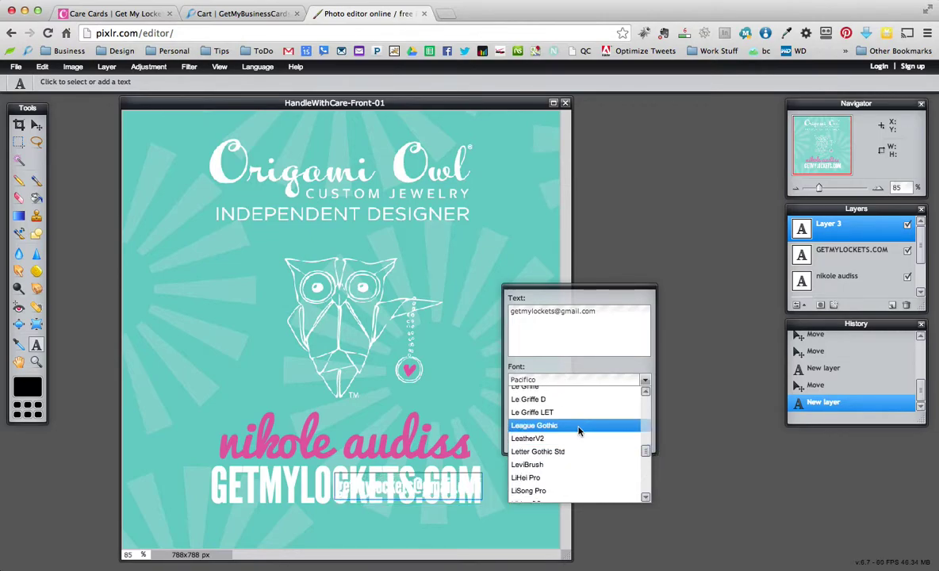
left_click(534, 425)
left_click(36, 124)
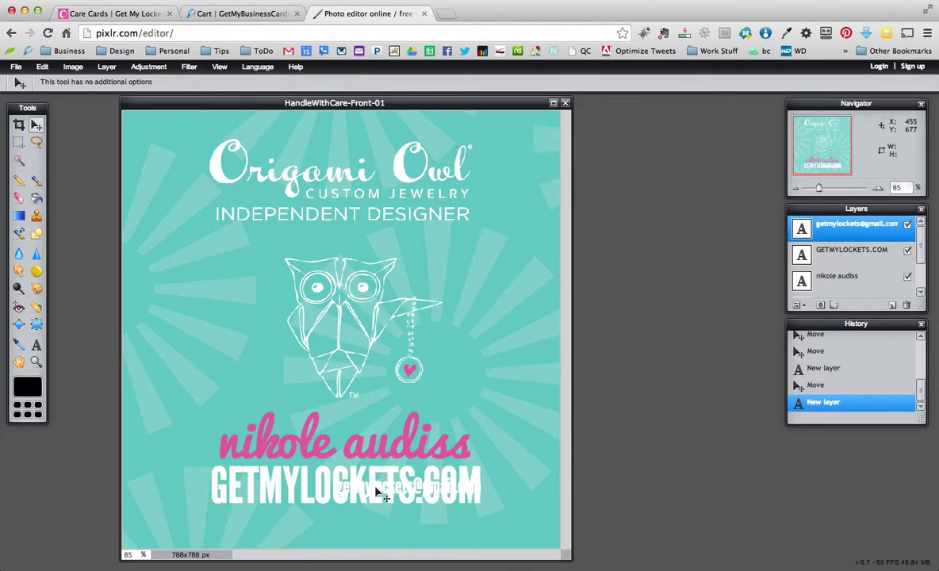
Place the e-mail line beneath GETMYLOCKETS.COM and enlarge it to size 46
left_click_drag(376, 489, 311, 524)
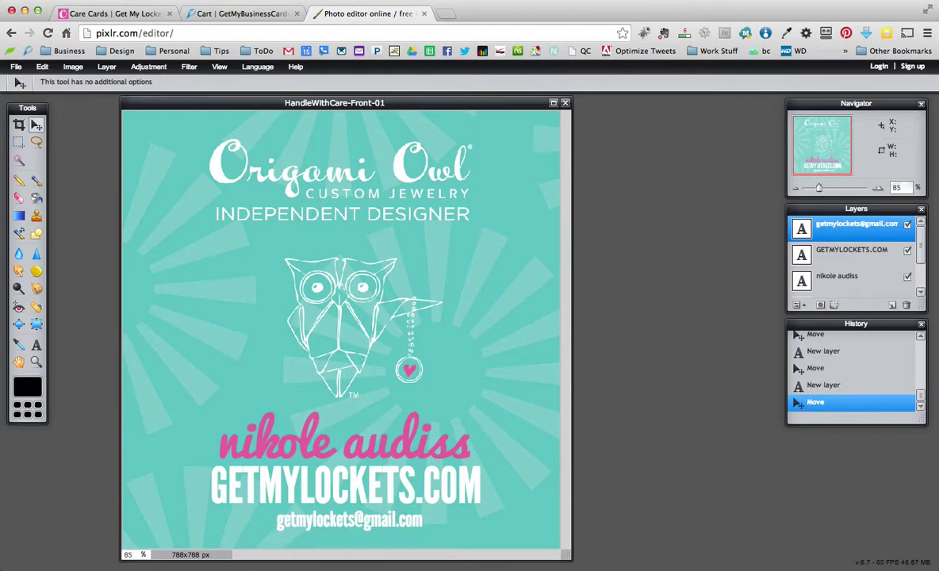
left_click(36, 346)
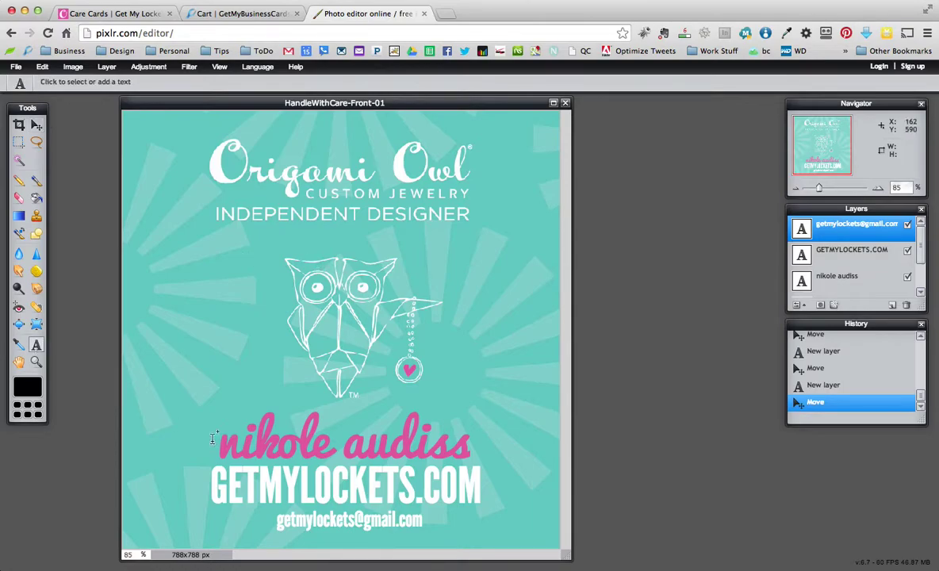
left_click(338, 521)
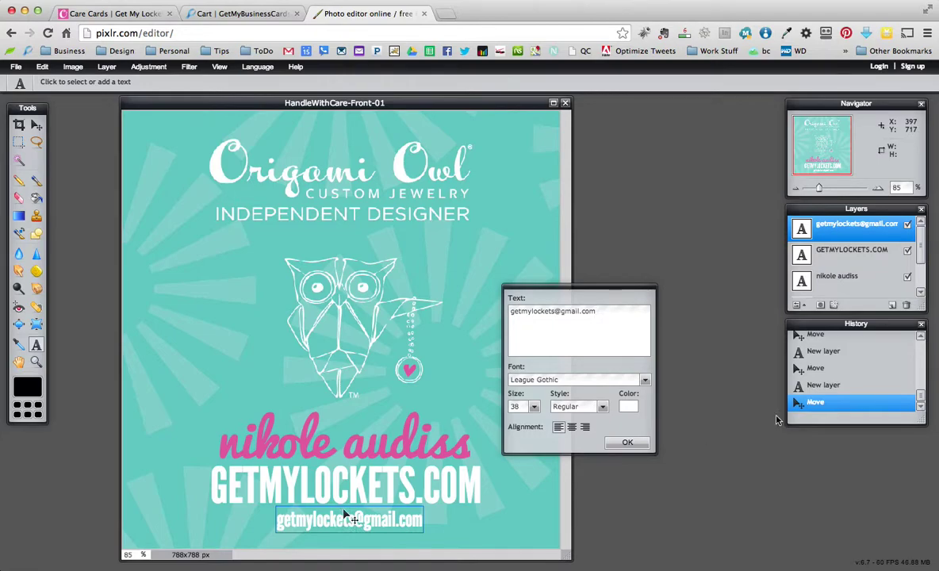
left_click(534, 406)
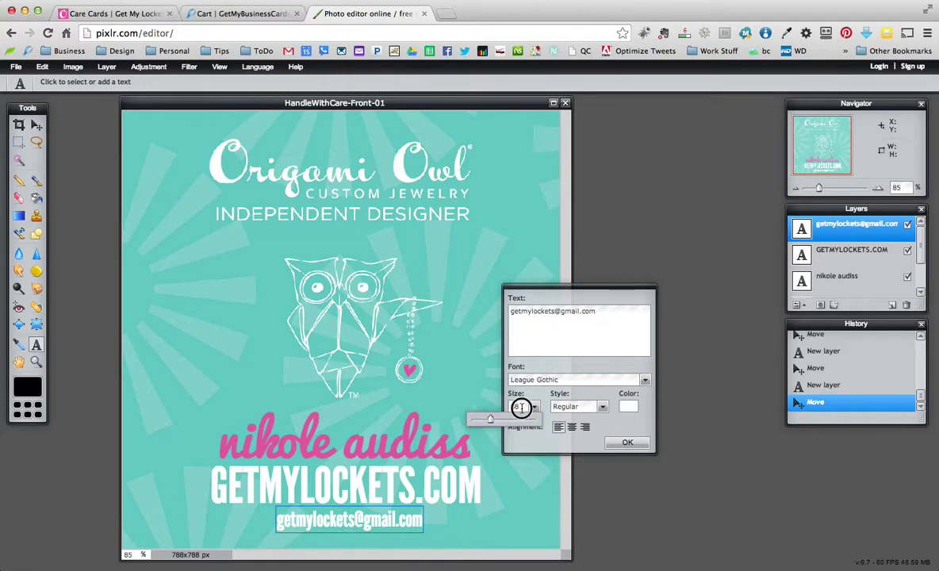
left_click(507, 407)
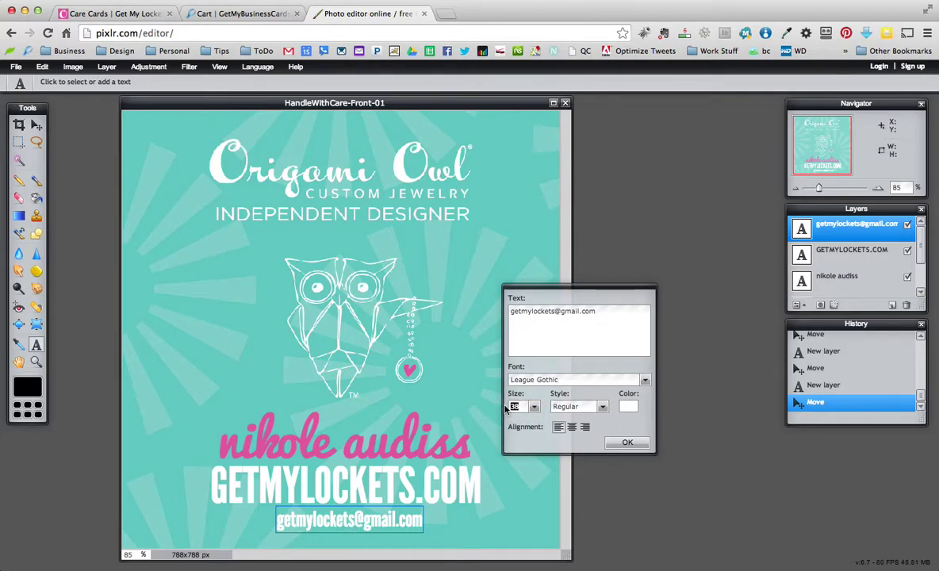
type("46")
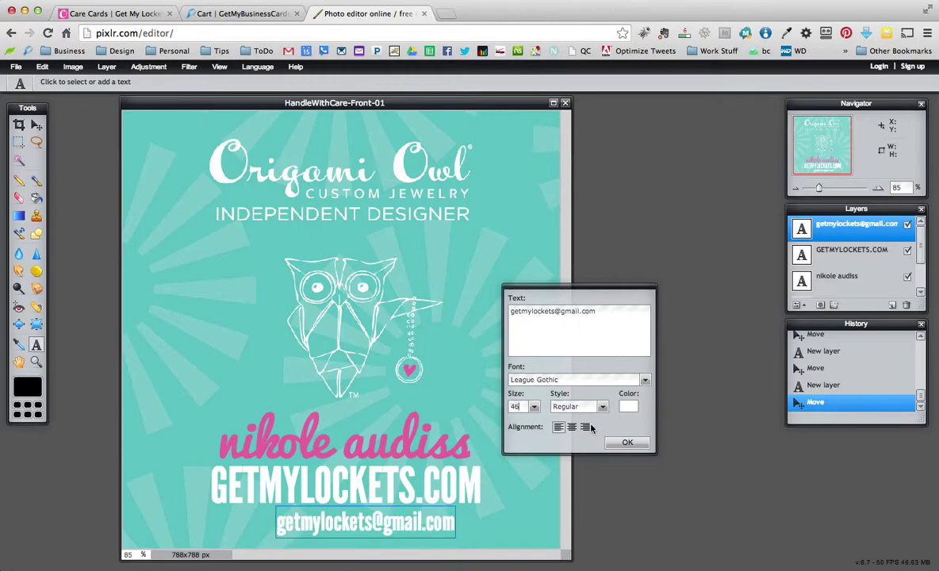
left_click(627, 444)
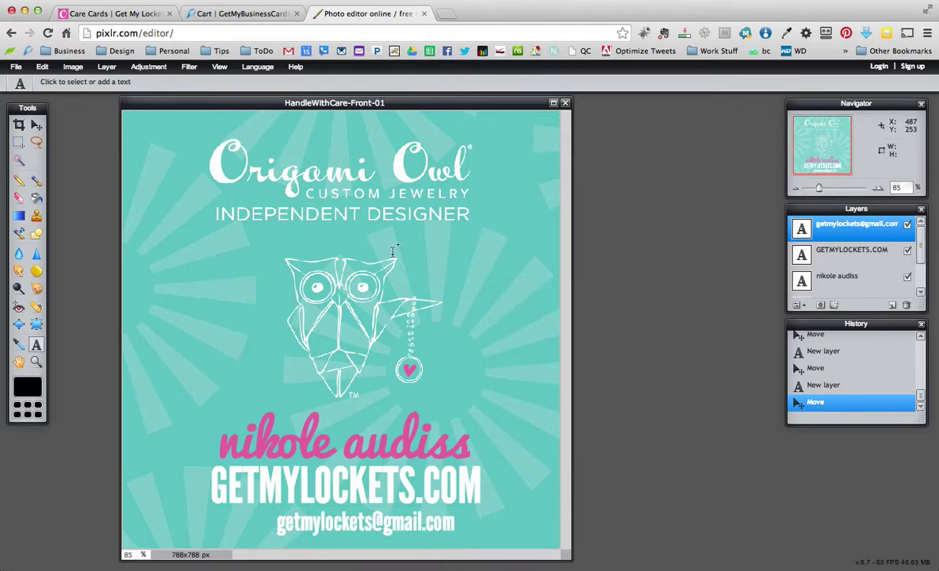
Nudge the e-mail line left so it centres under GETMYLOCKETS.COM
left_click(36, 125)
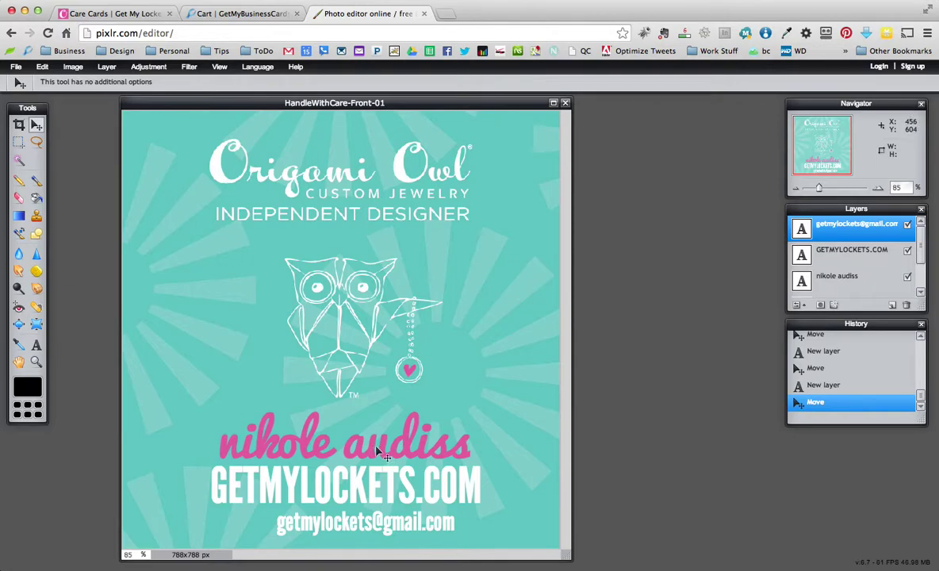
key("Left")
key("Left")
key("Left")
key("Left")
key("Left")
key("Left")
key("Left")
key("Left")
key("Left")
key("Left")
key("Left")
key("Left")
key("Left")
key("Left")
key("Left")
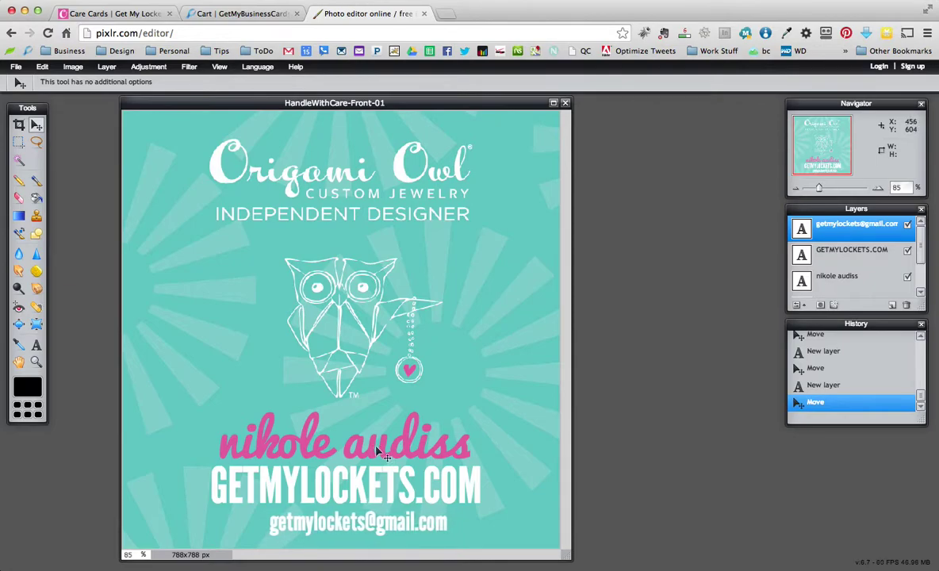
key("Left")
key("Left")
key("Left")
key("Left")
key("Left")
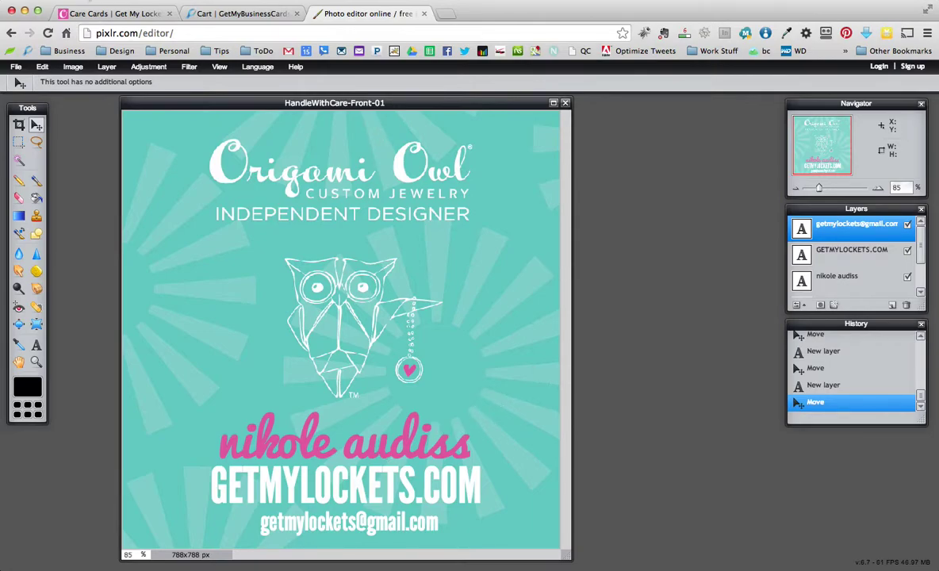
Save the card to the Desktop as HandleWithCare-Front-01 in TIFF format
left_click(16, 67)
left_click(189, 67)
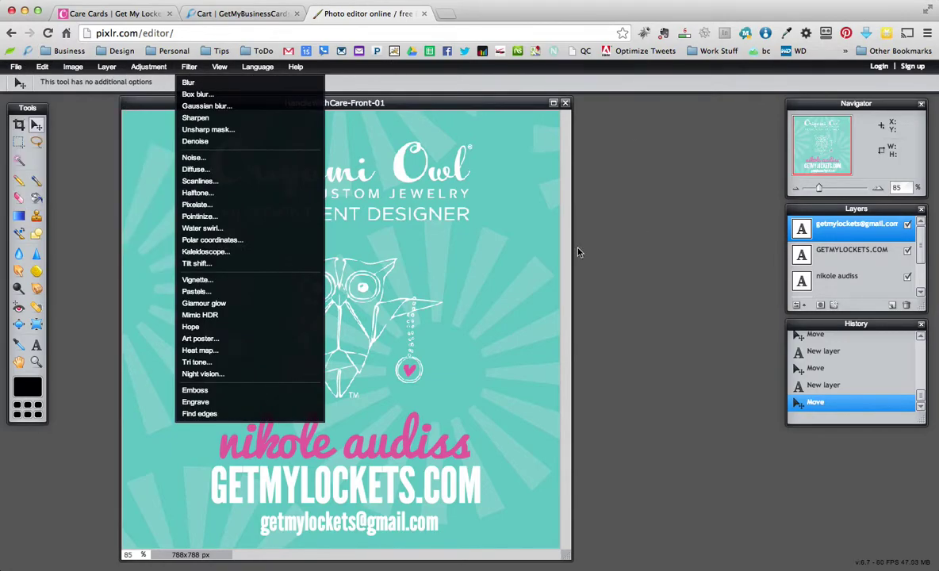
left_click(16, 68)
left_click(16, 68)
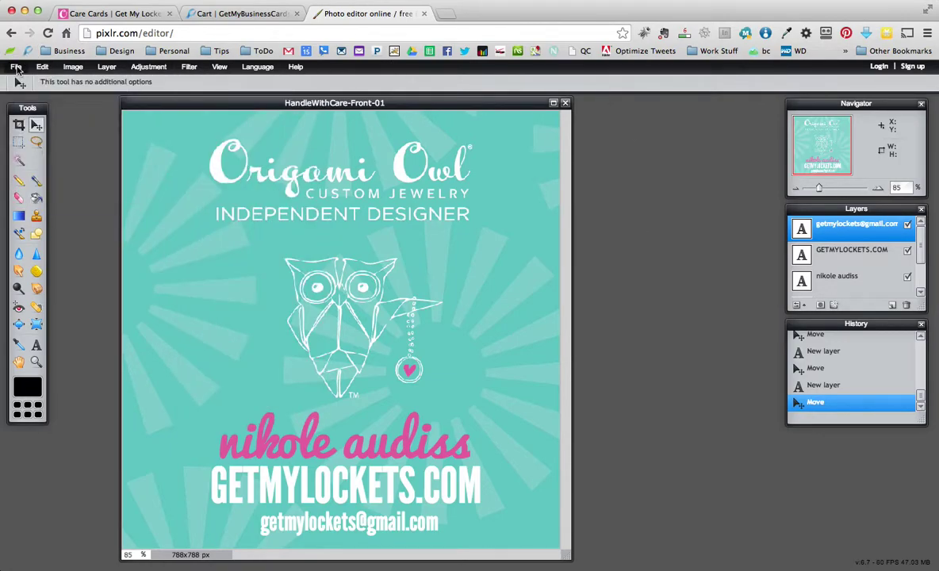
left_click(16, 67)
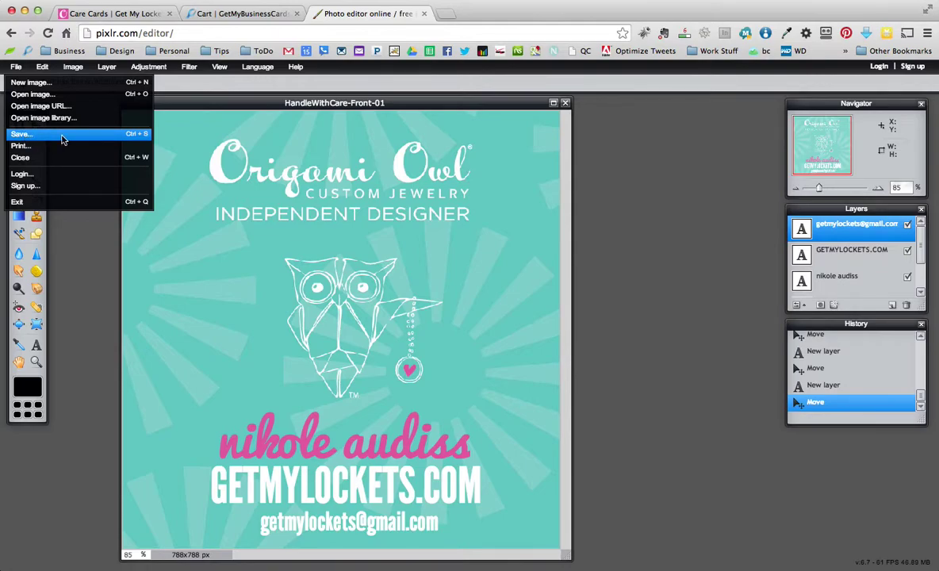
left_click(62, 138)
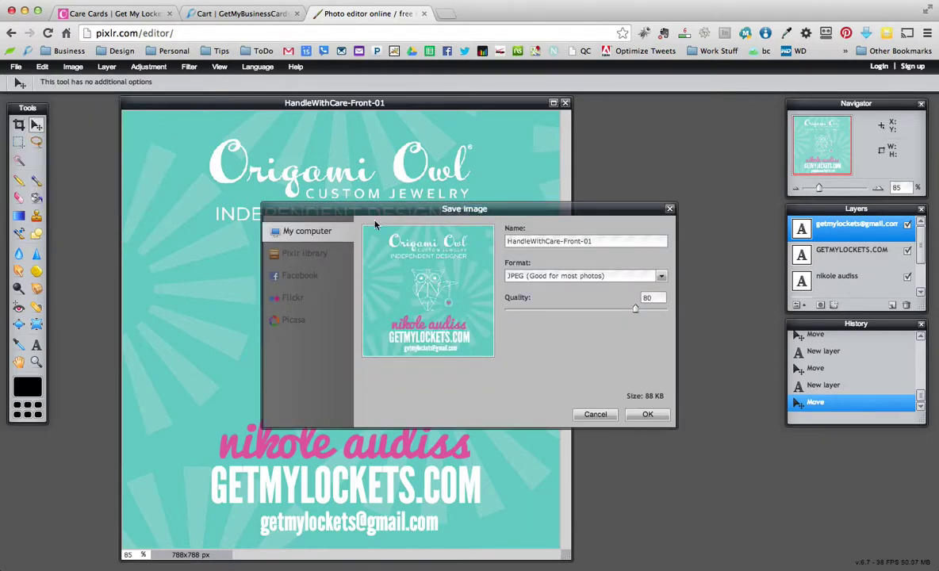
left_click(661, 277)
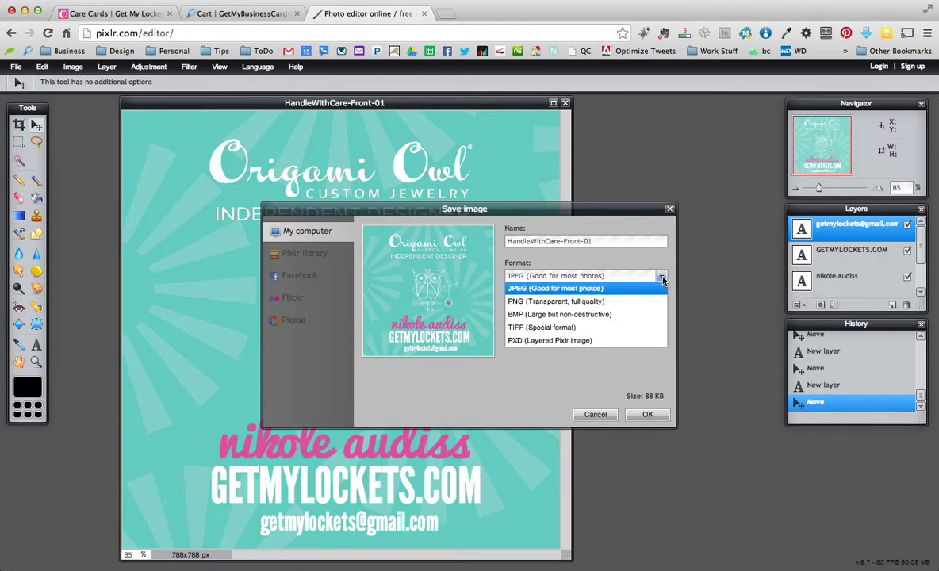
left_click(543, 328)
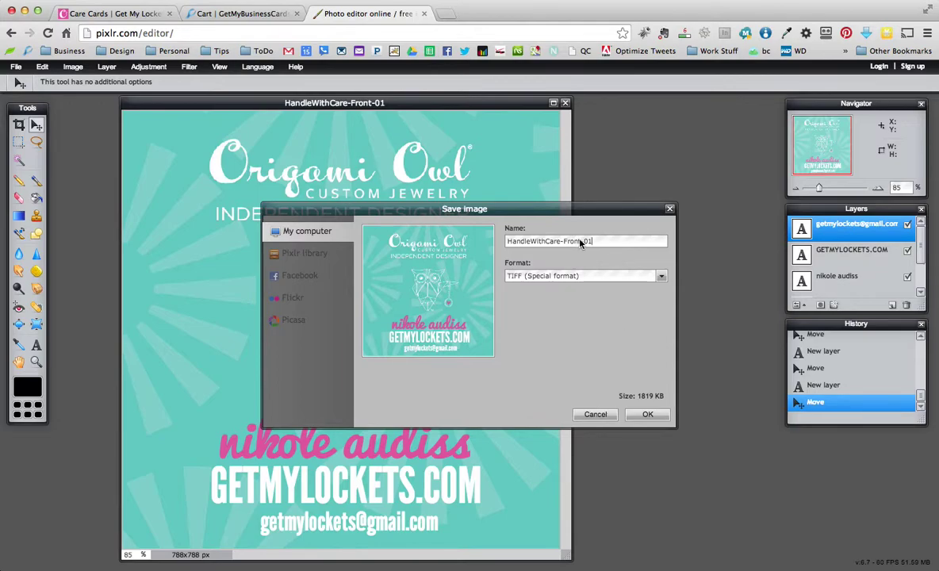
left_click(649, 415)
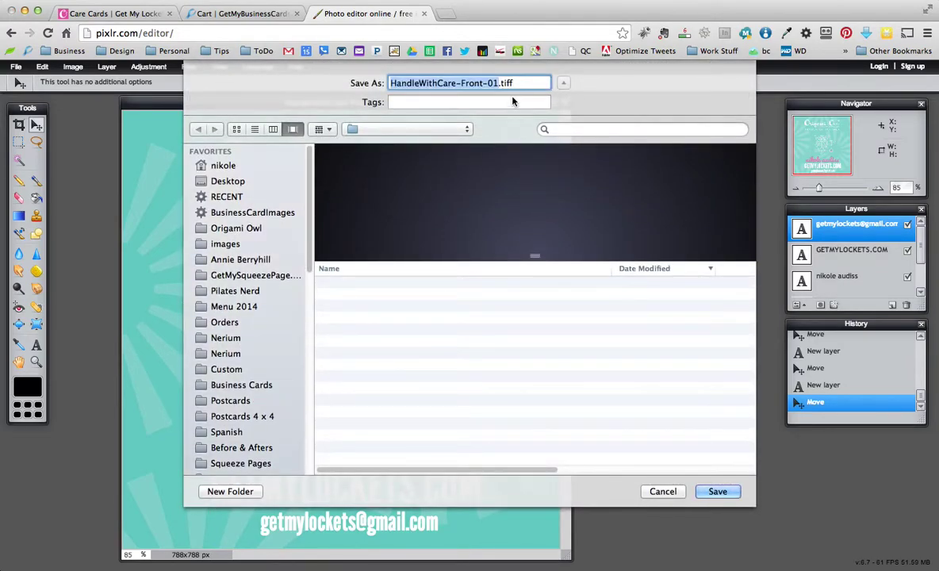
left_click(716, 492)
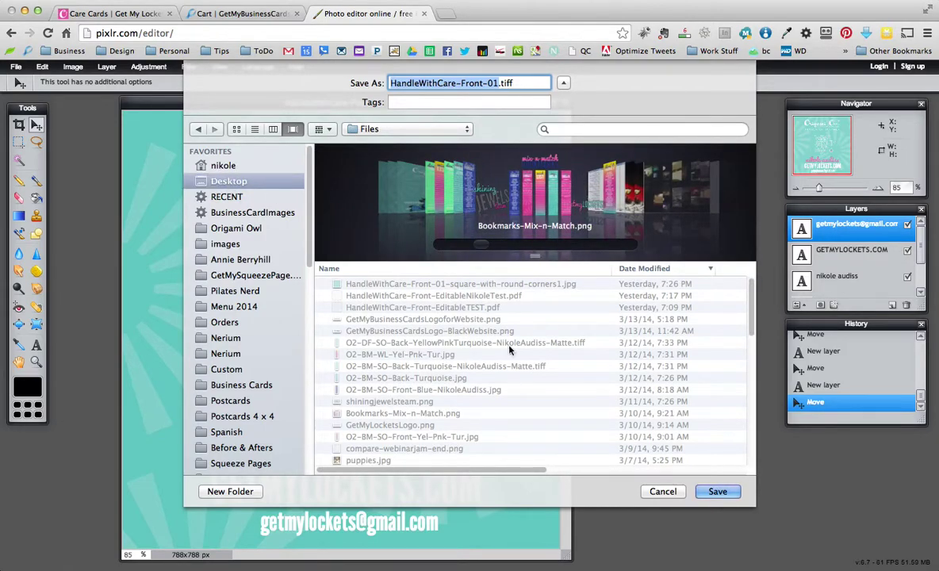
left_click(710, 435)
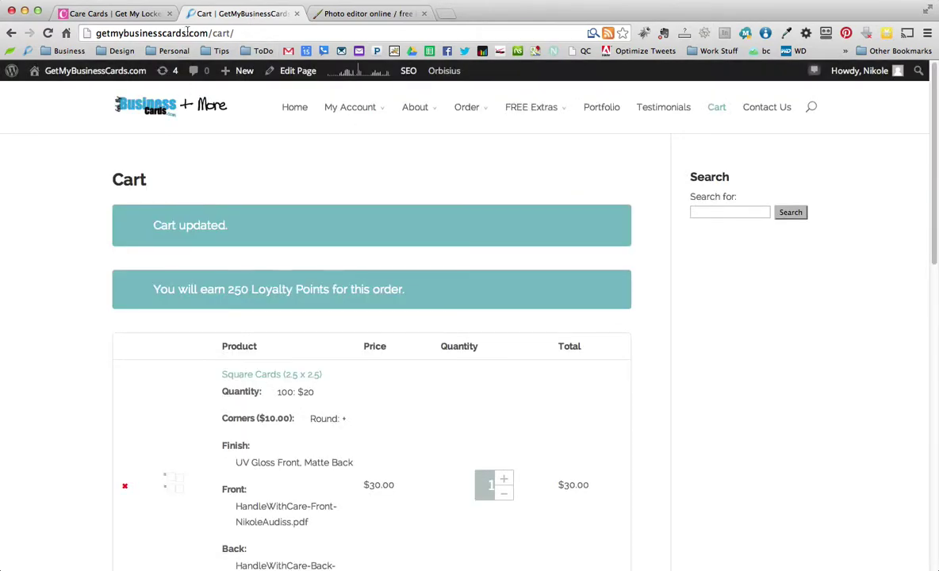
Remove the Square Cards item from the GetMyBusinessCards.com cart
left_click_drag(209, 33, 236, 33)
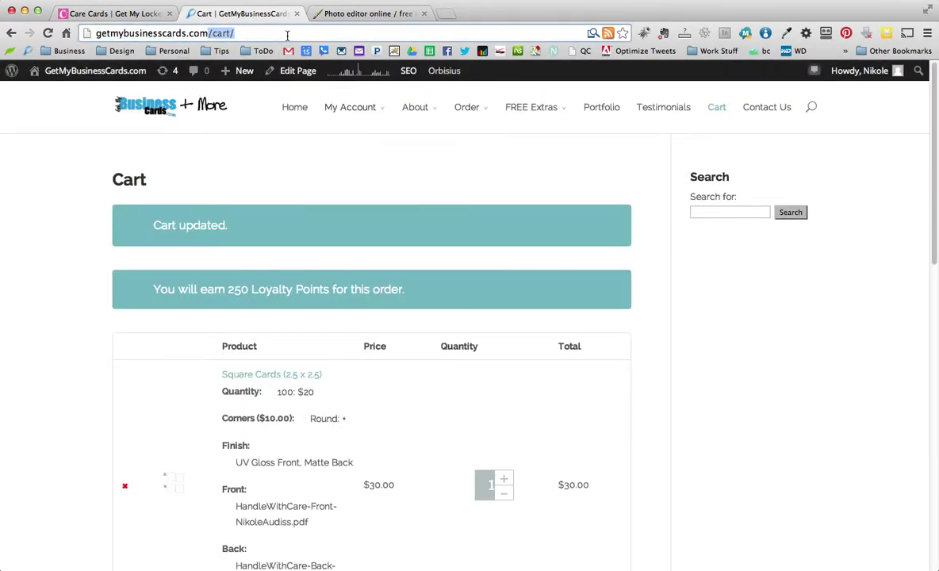
left_click(28, 345)
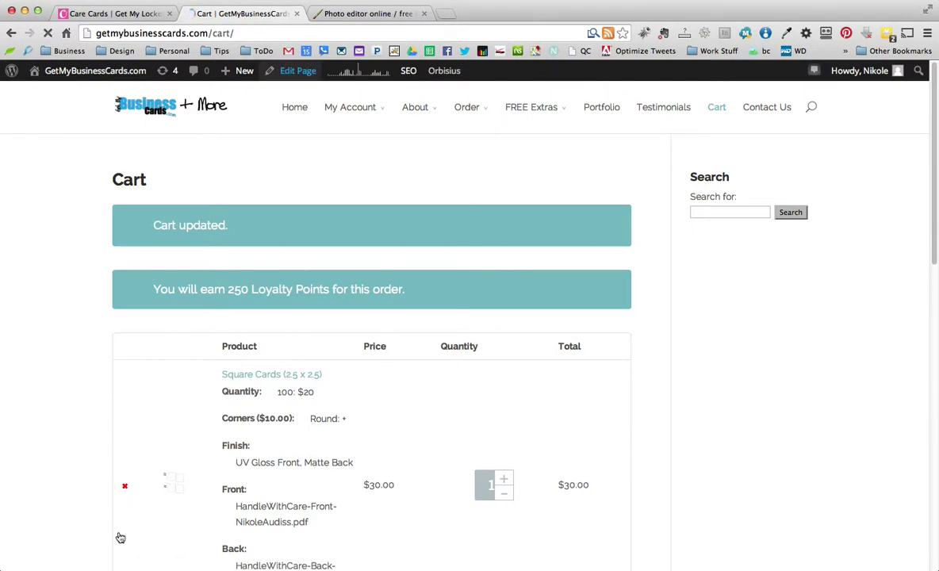
left_click(125, 487)
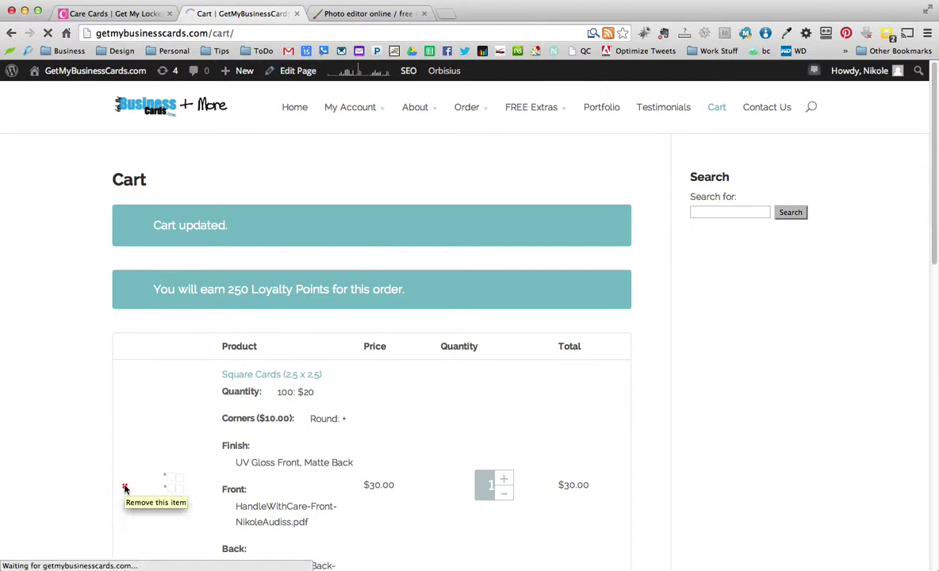
Delete /cart/ from the web address to reach the Business Cards listing
left_click(214, 33)
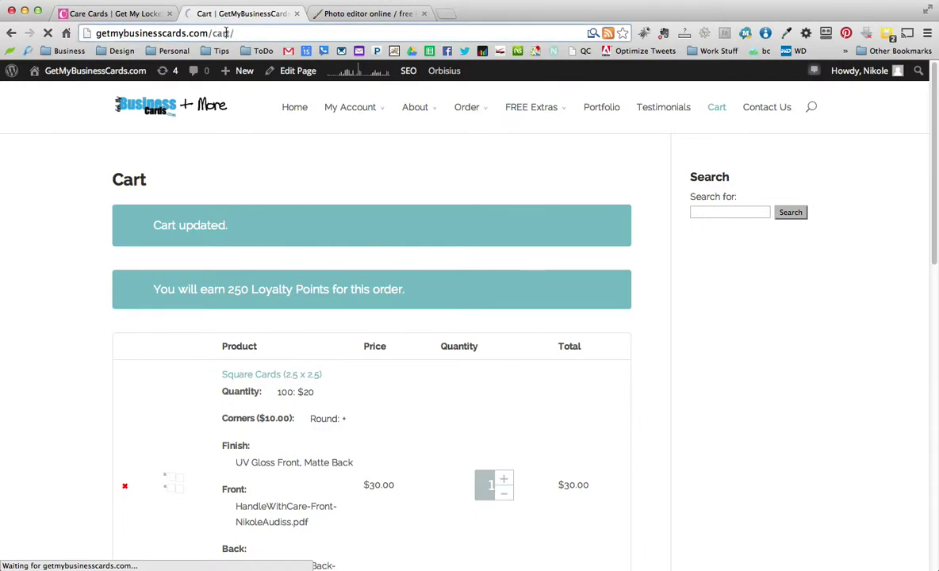
left_click_drag(210, 32, 238, 33)
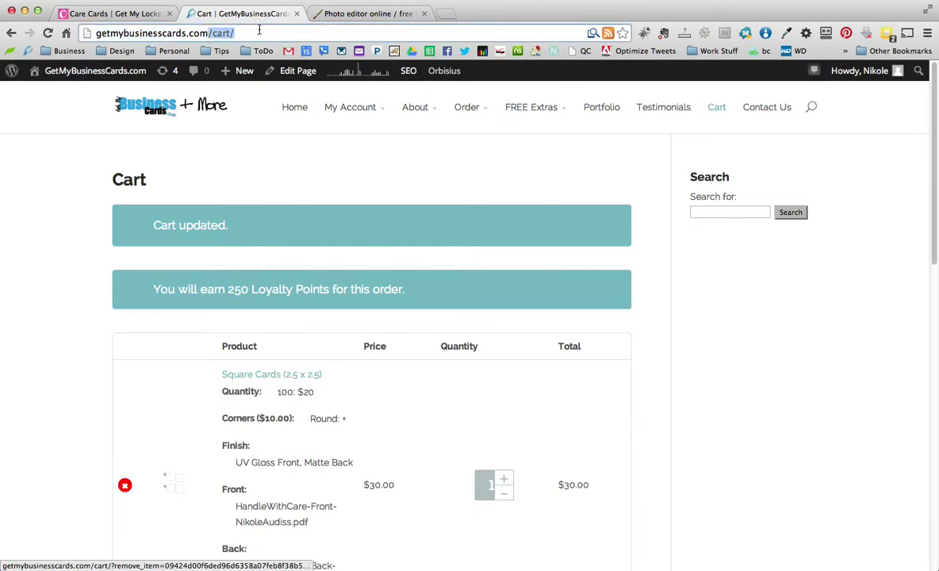
key("BackSpace")
key("Return")
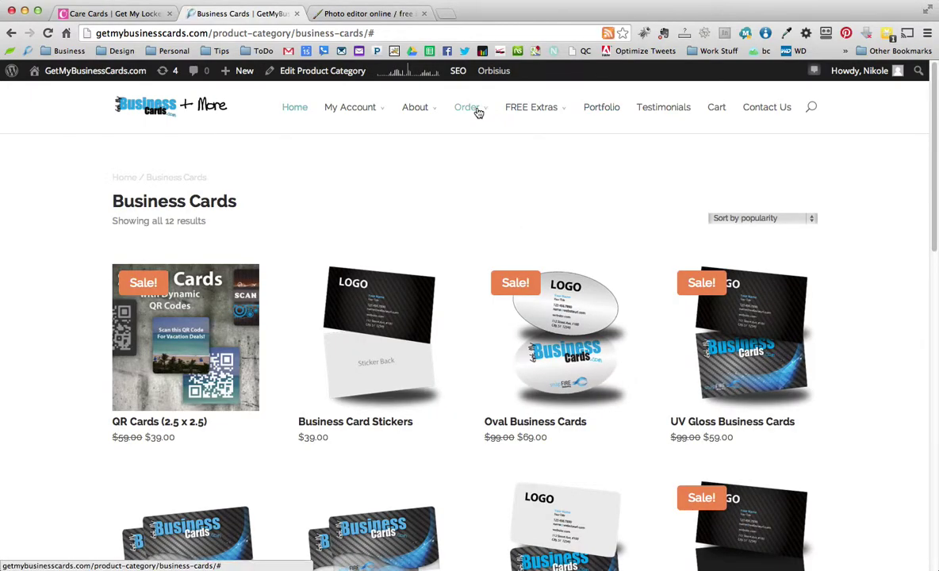
mouse_move(478, 111)
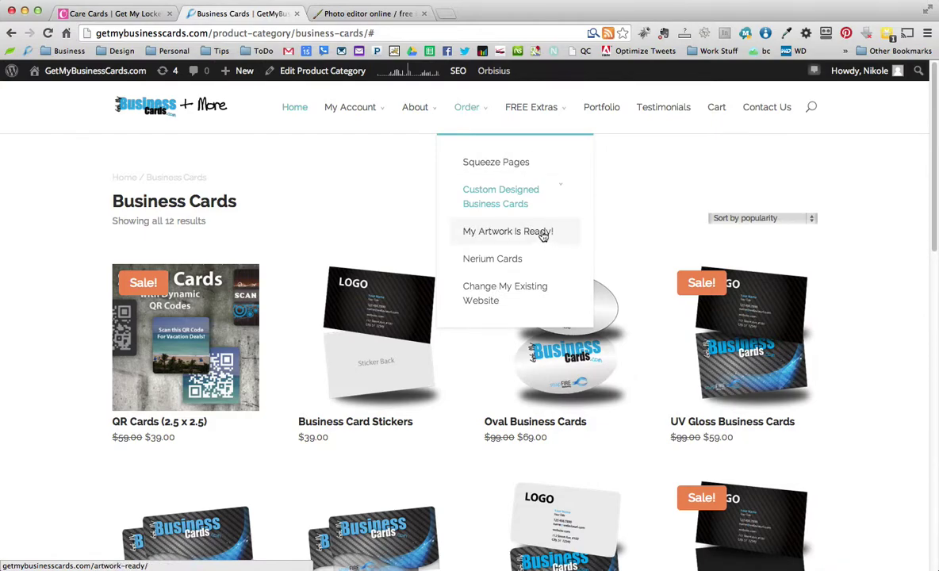
From the 'My Artwork Is Ready!' products, open the Square Cards (2.5 x 2.5) page at $20.00
left_click(510, 235)
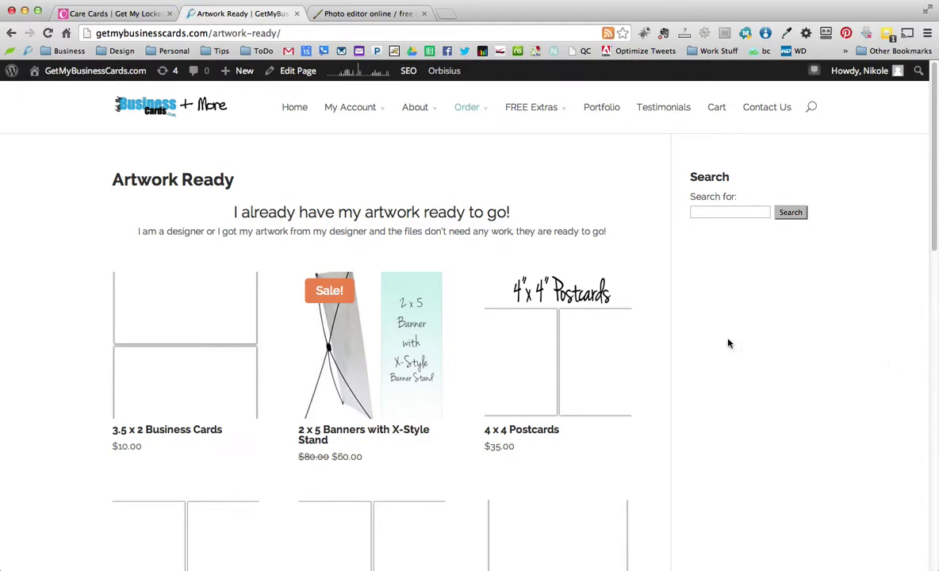
scroll(709, 338, "down", 10)
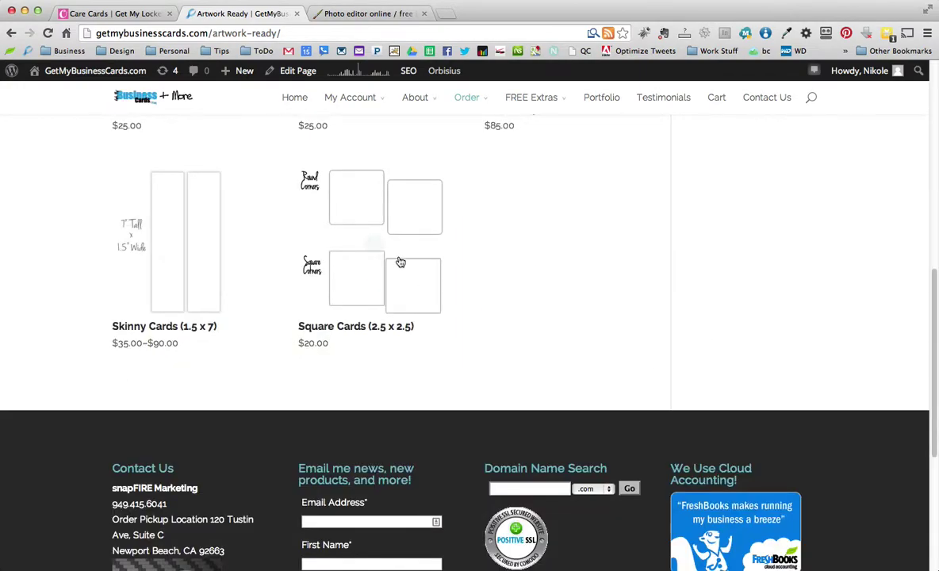
left_click(374, 216)
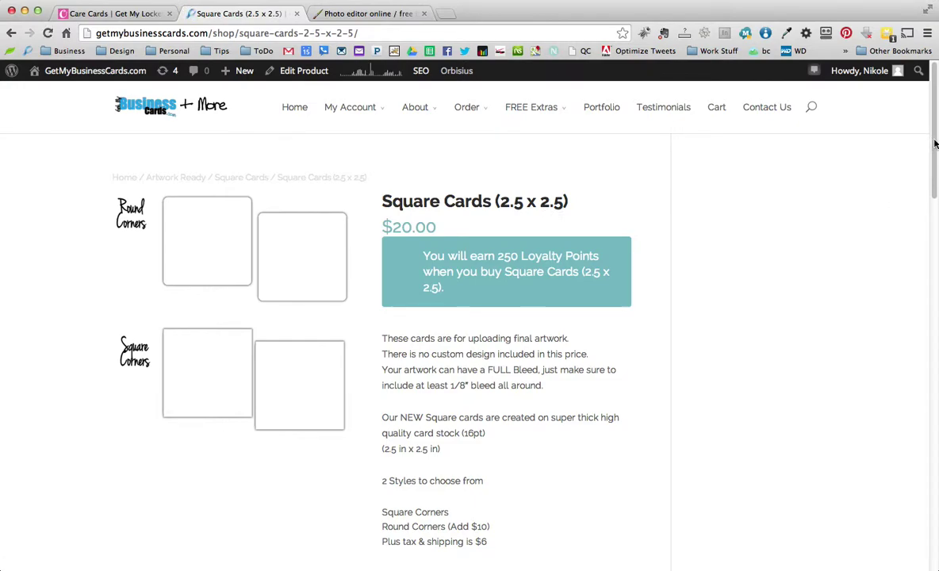
left_click_drag(934, 144, 932, 255)
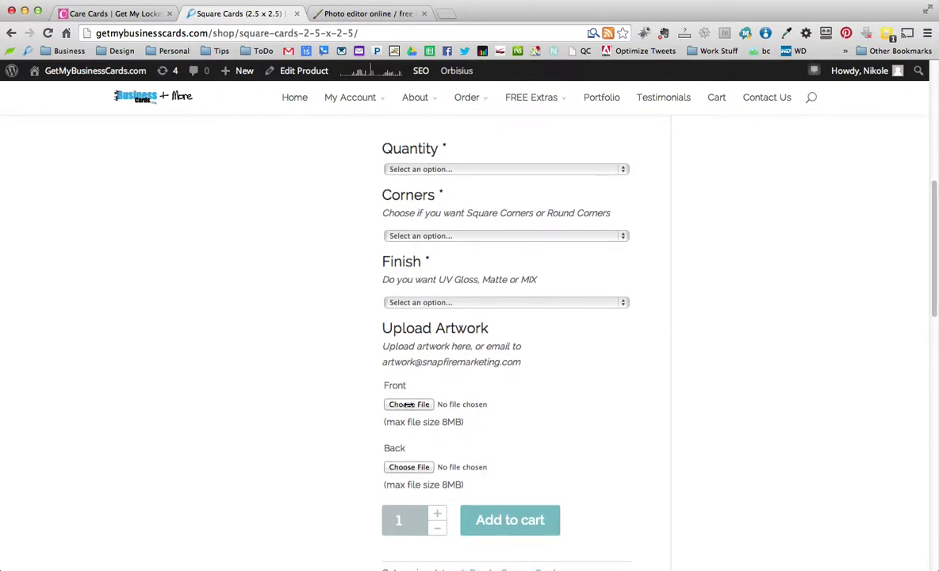
Set the square card order quantity to 250 cards
left_click(514, 170)
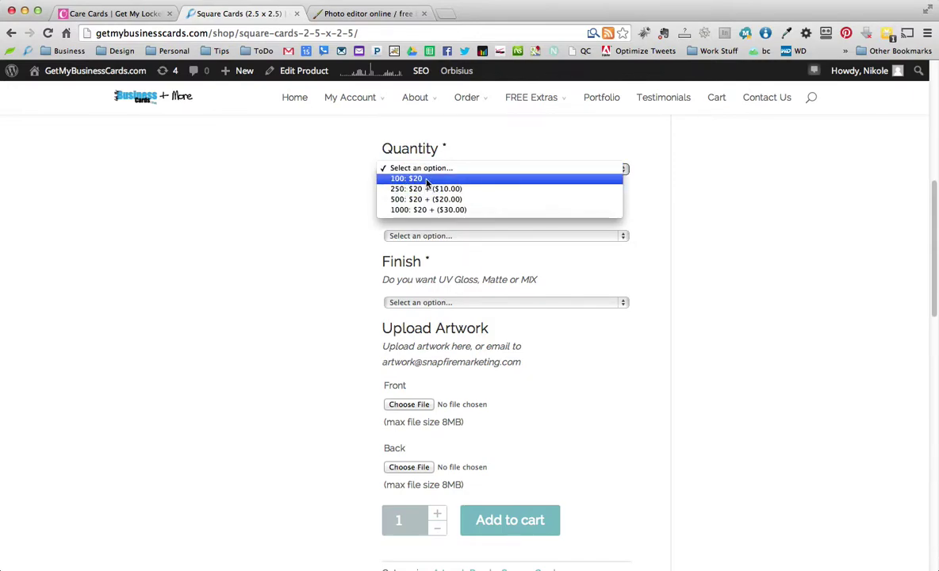
left_click(497, 179)
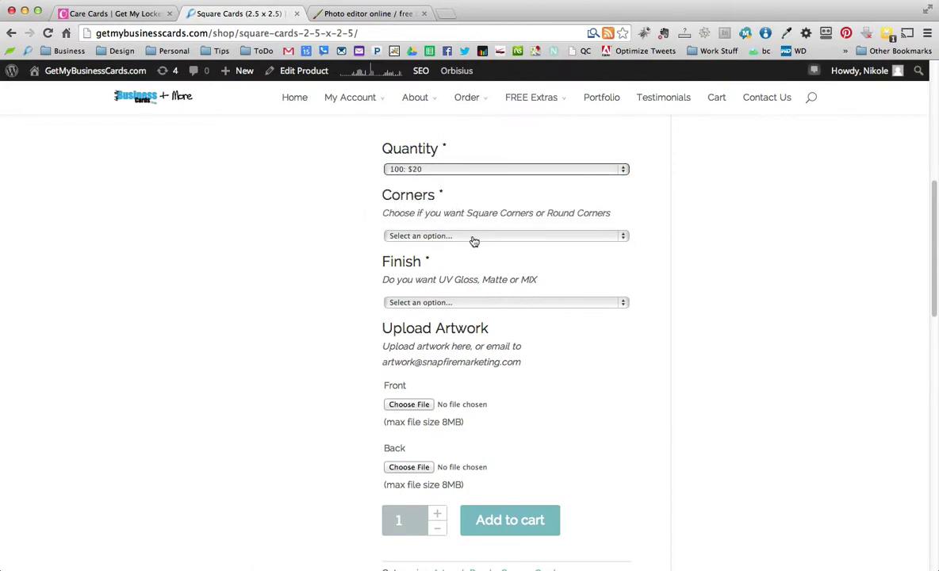
left_click(482, 170)
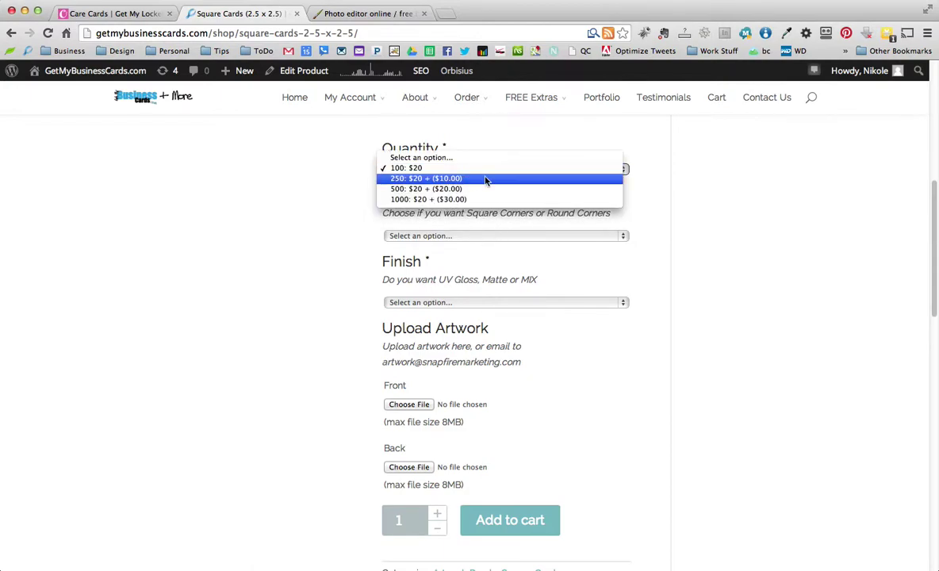
left_click(487, 179)
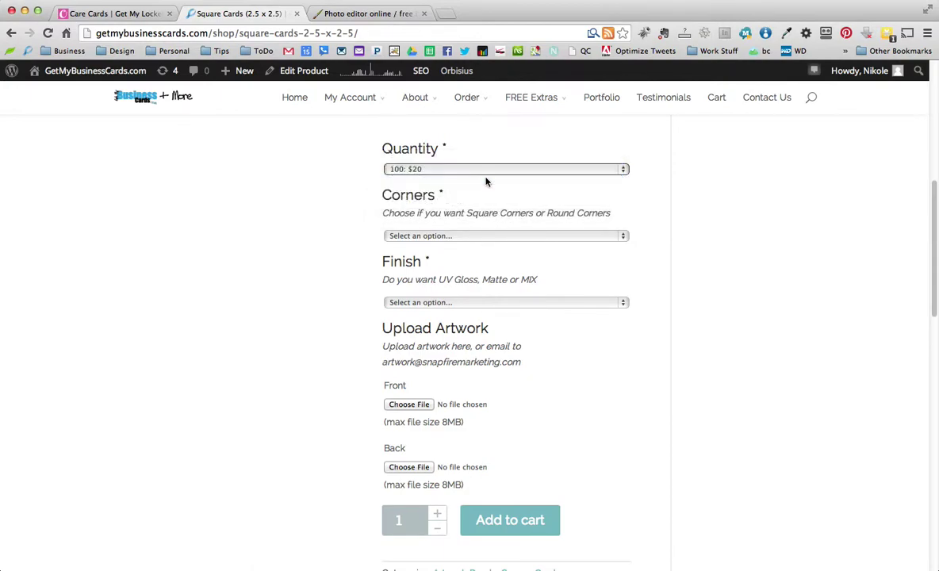
Choose Square corners and the 'UV Gloss Front, Matte Back' finish
left_click(482, 236)
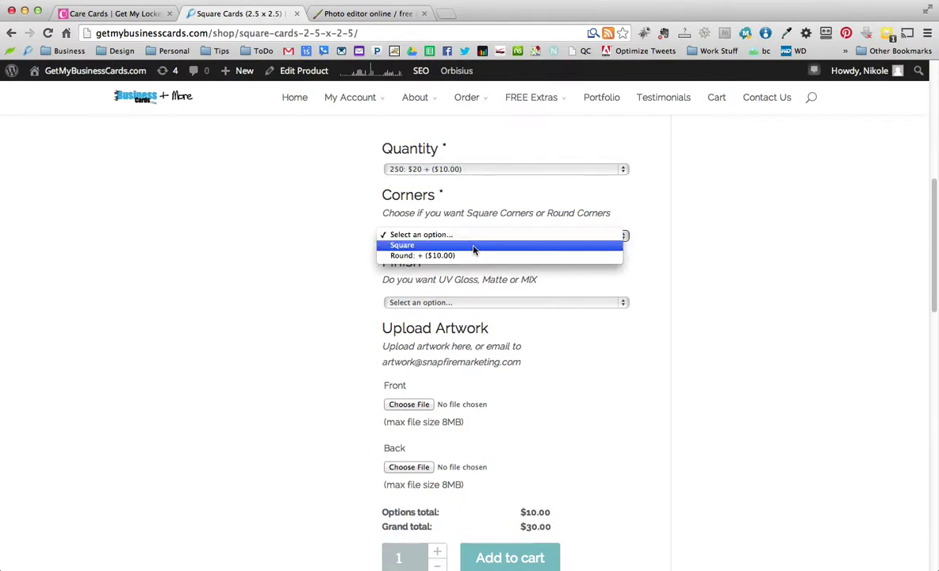
left_click(473, 251)
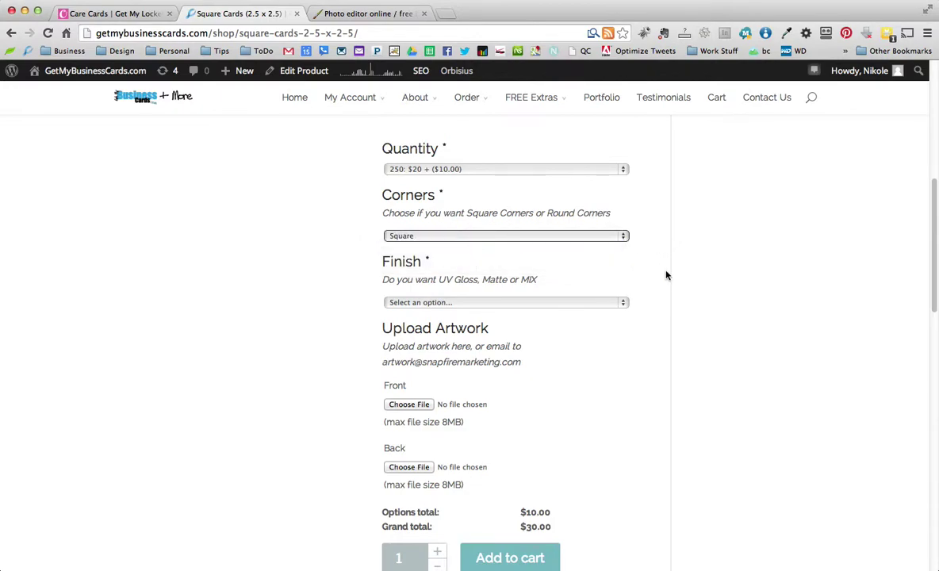
left_click(511, 304)
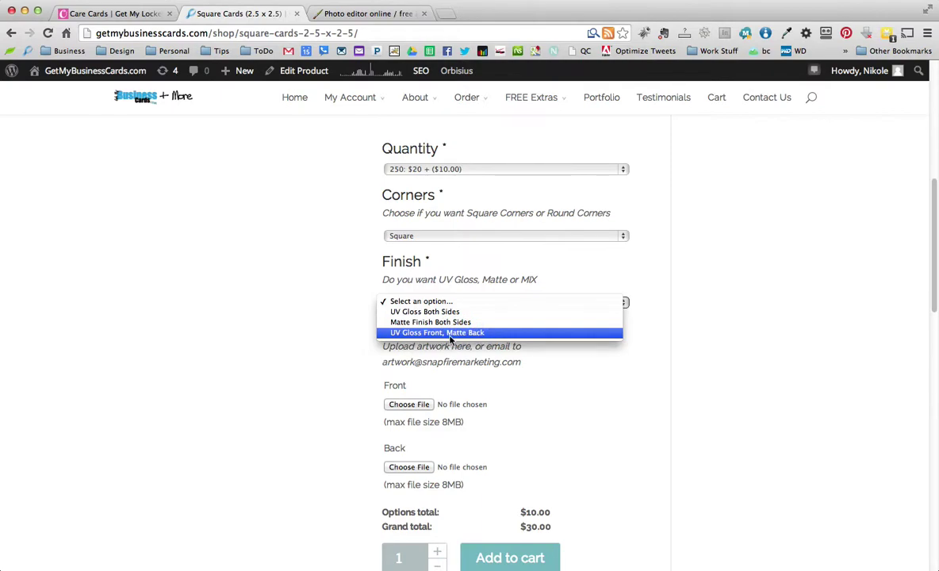
left_click(506, 336)
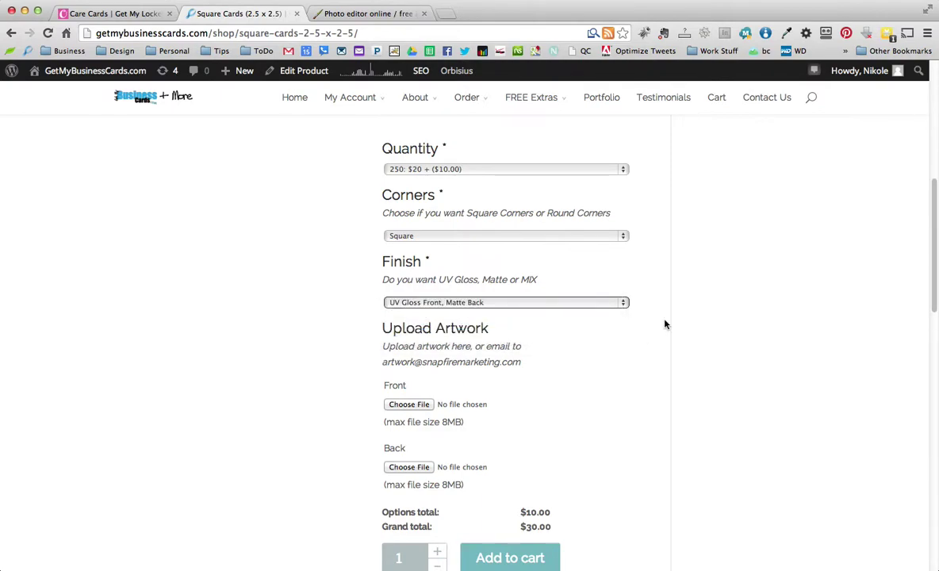
scroll(668, 324, "down", 1)
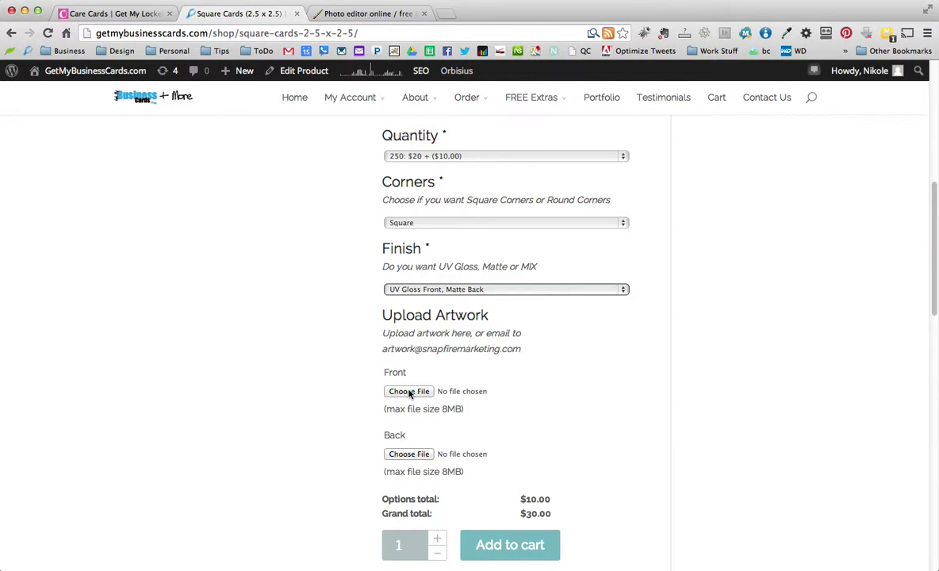
left_click(498, 289)
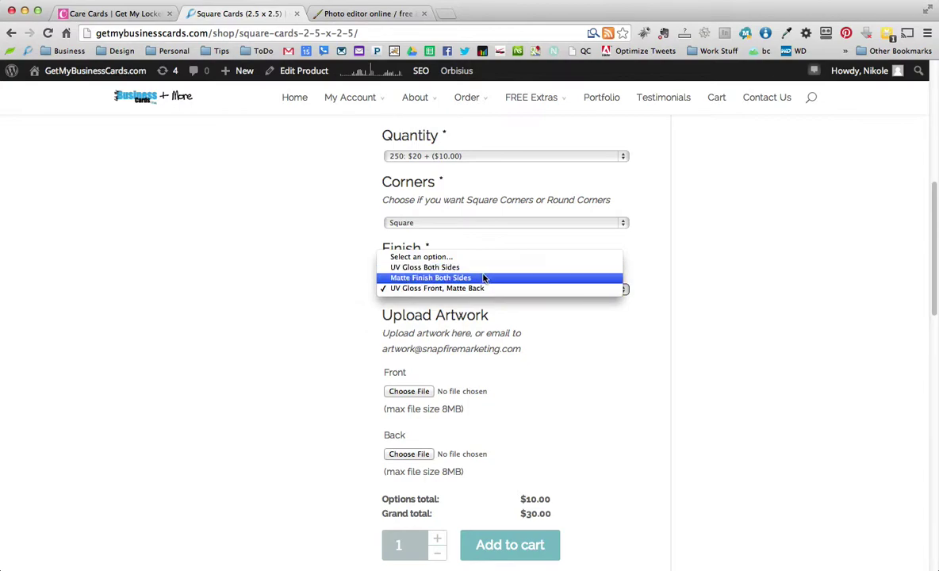
left_click(490, 289)
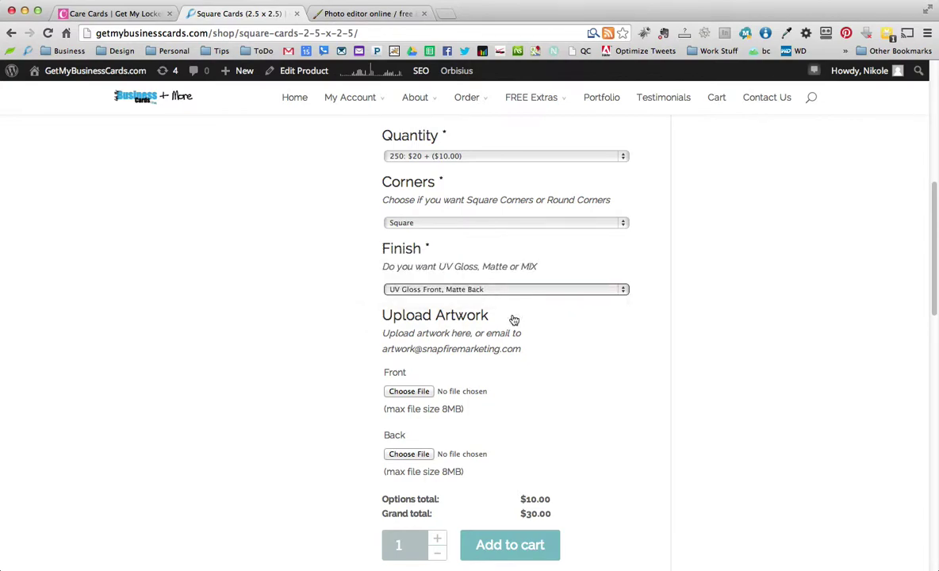
Attach HandleWithCare-Front-01.tiff as the front artwork
left_click(409, 392)
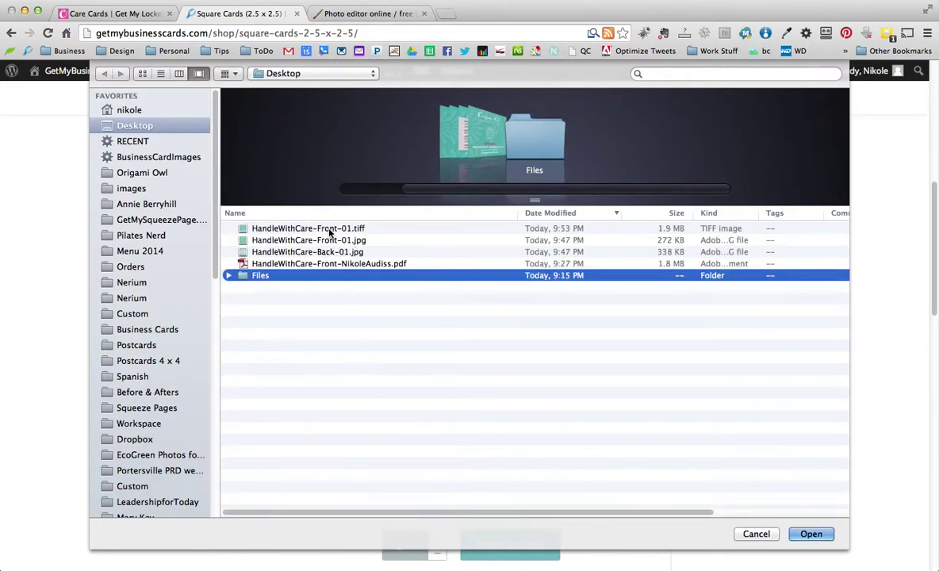
left_click(329, 229)
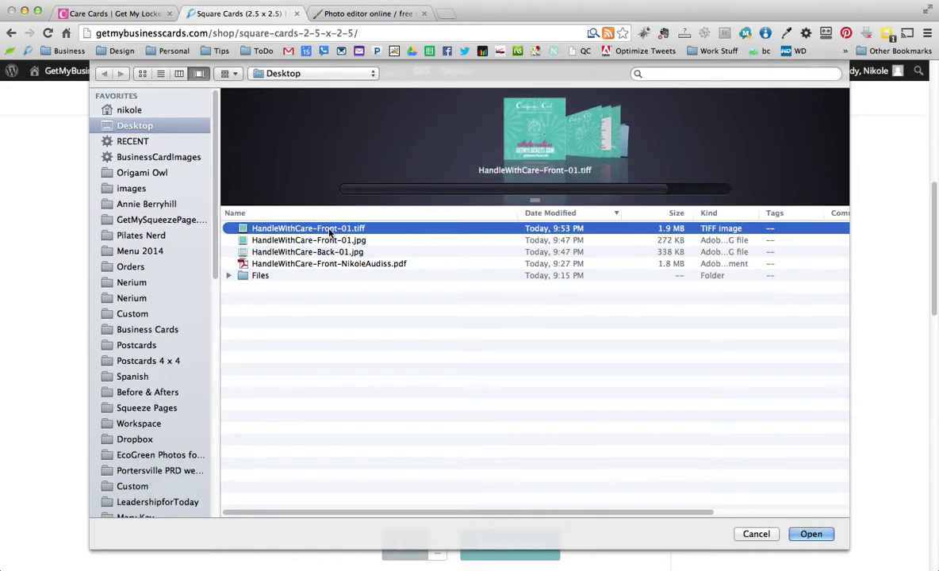
left_click(811, 534)
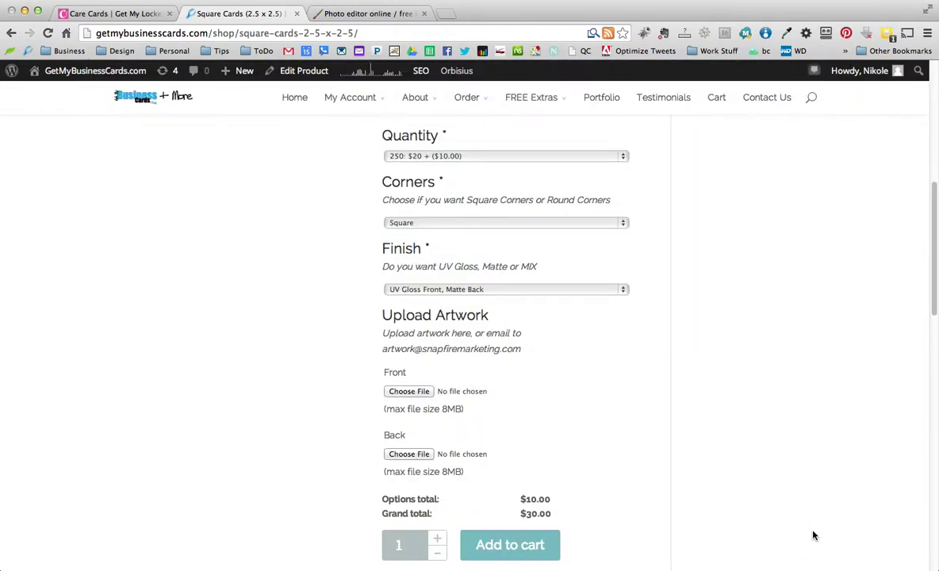
Attach HandleWithCare-Back-01.jpg as the back artwork
left_click(408, 454)
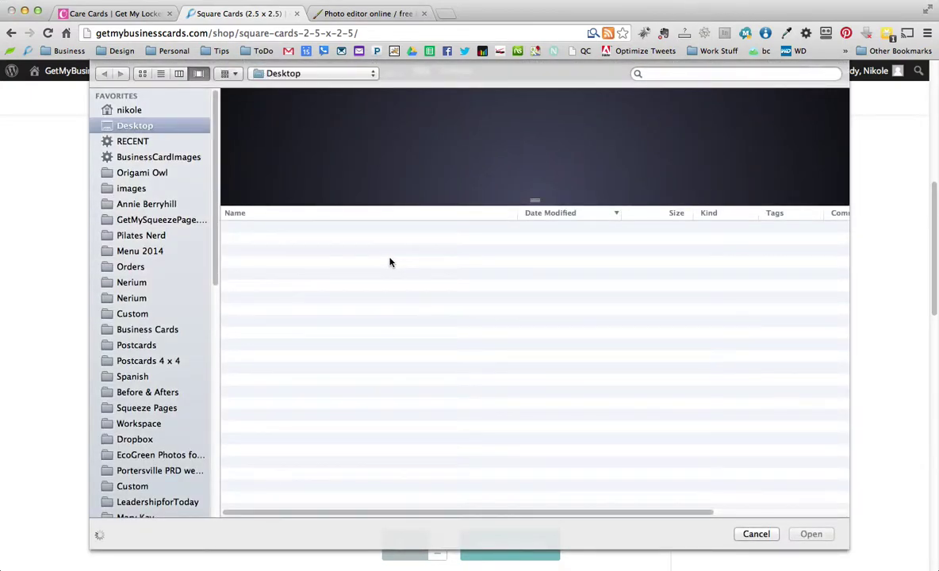
left_click(332, 251)
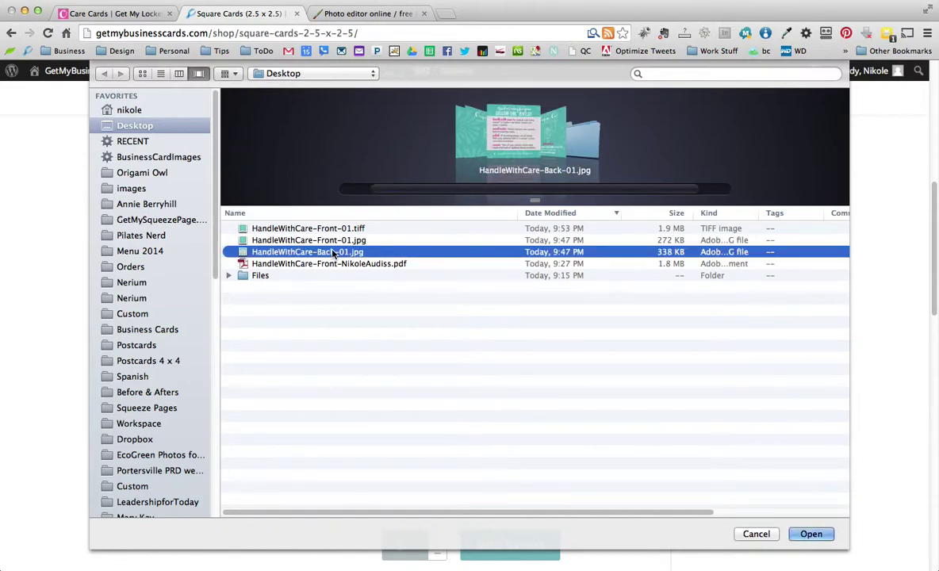
left_click_drag(532, 199, 531, 390)
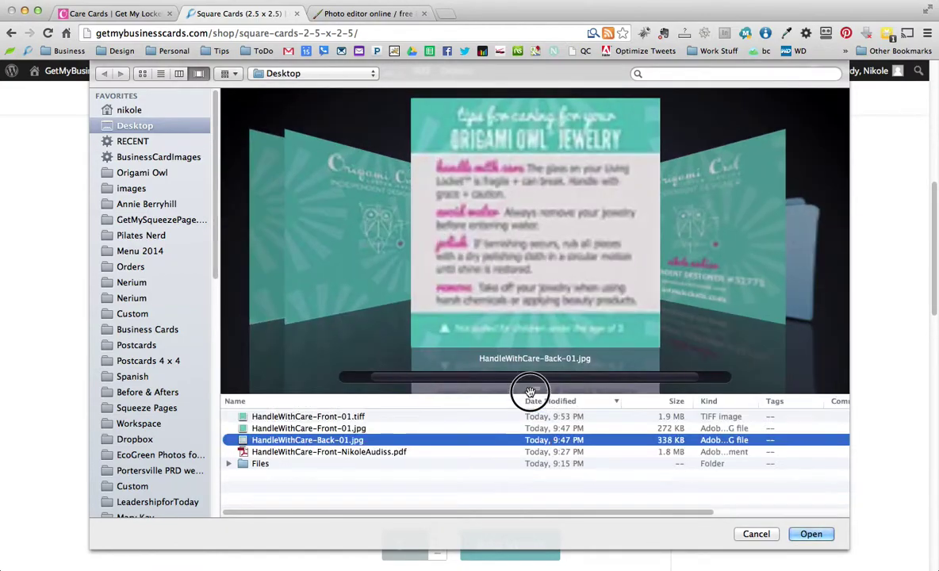
left_click(811, 534)
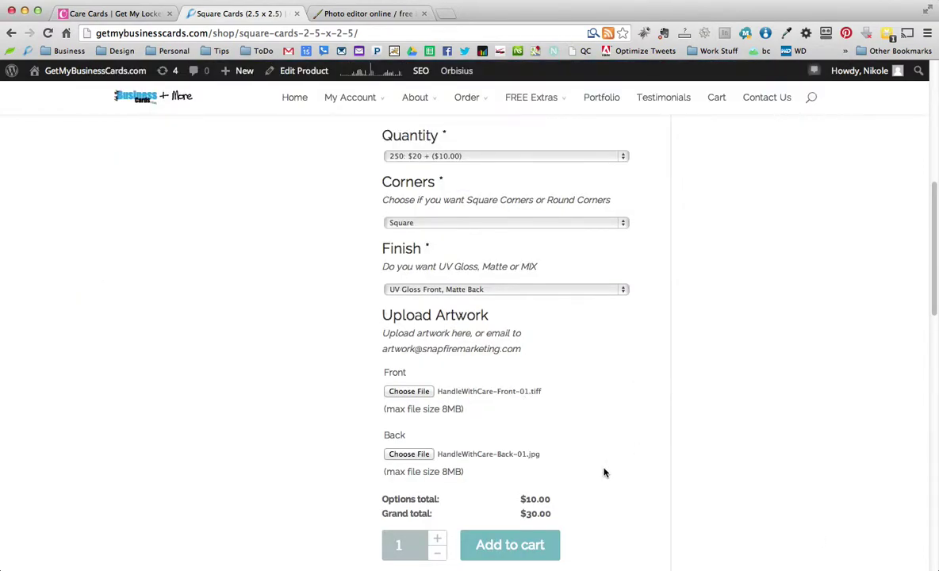
Add the configured Square Cards to the cart at $30.00
scroll(515, 545, "down", 1)
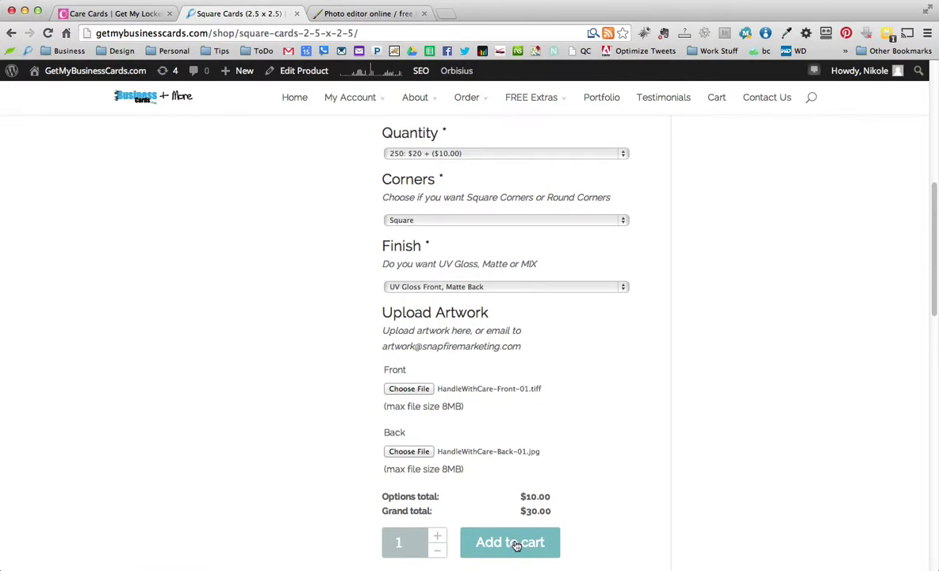
scroll(515, 545, "down", 2)
left_click(514, 492)
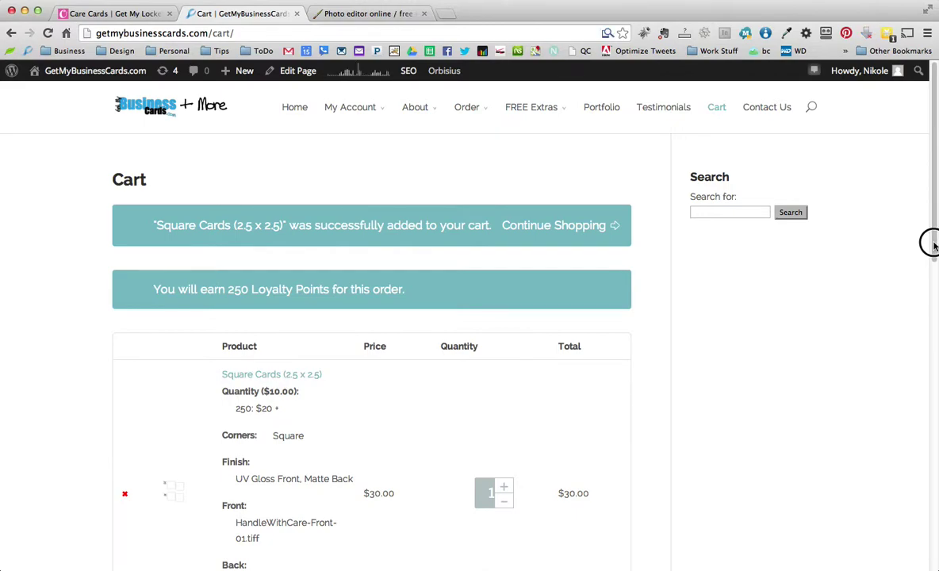
Check the front artwork file name listed with the Square Cards cart item
scroll(932, 241, "down", 1)
scroll(803, 337, "down", 5)
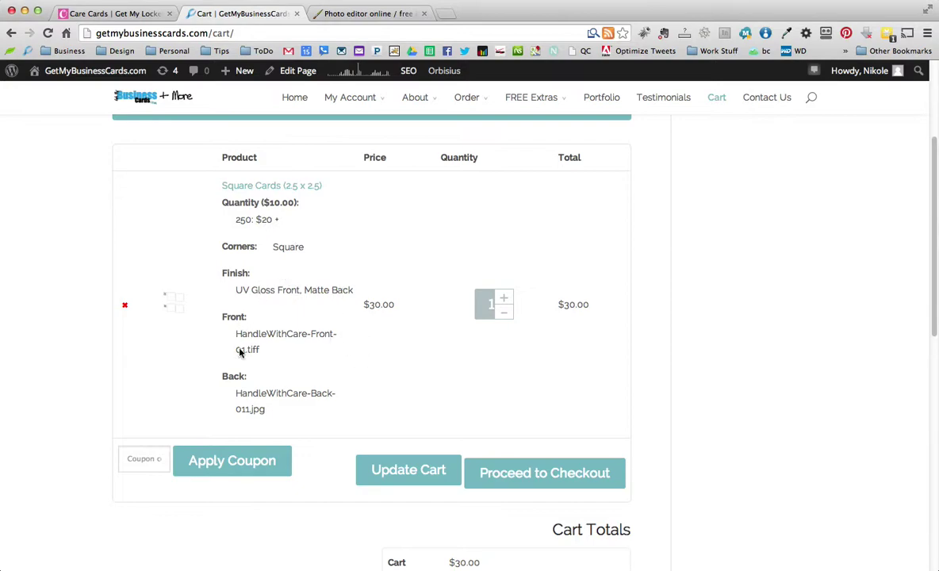
left_click_drag(260, 350, 234, 333)
left_click(284, 349)
Review the $36.00 cart total with shipping, then return to the getmylockets.com Care Cards page
scroll(690, 448, "down", 3)
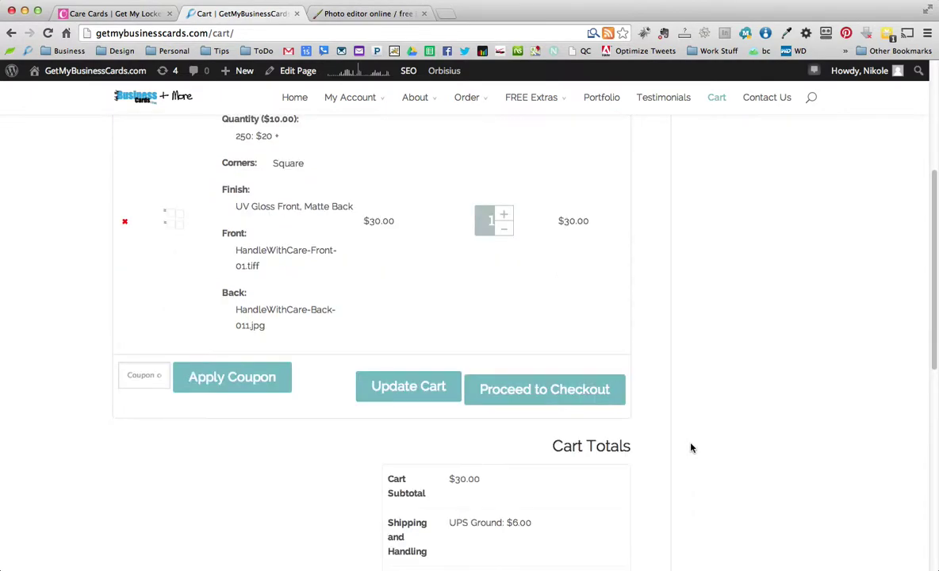
scroll(701, 445, "down", 3)
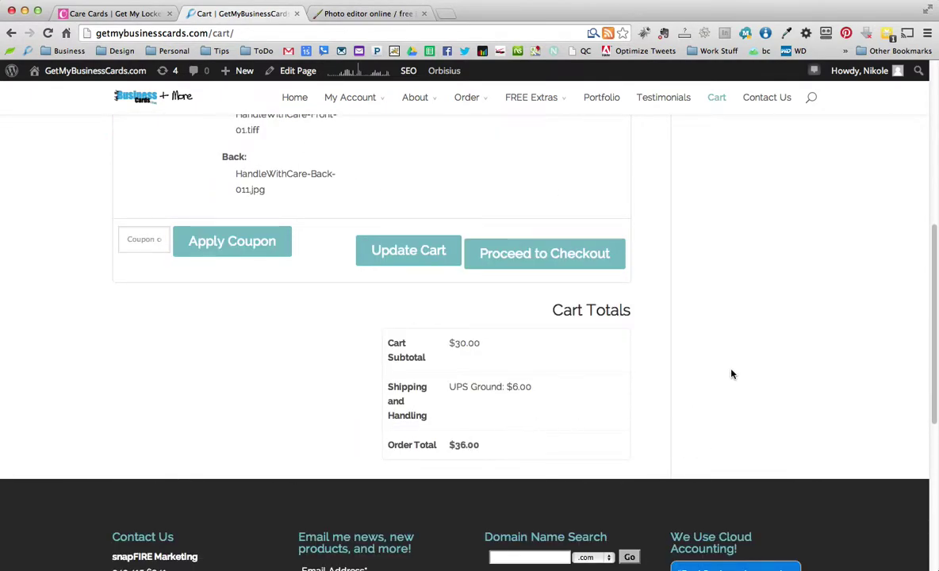
scroll(732, 375, "up", 2)
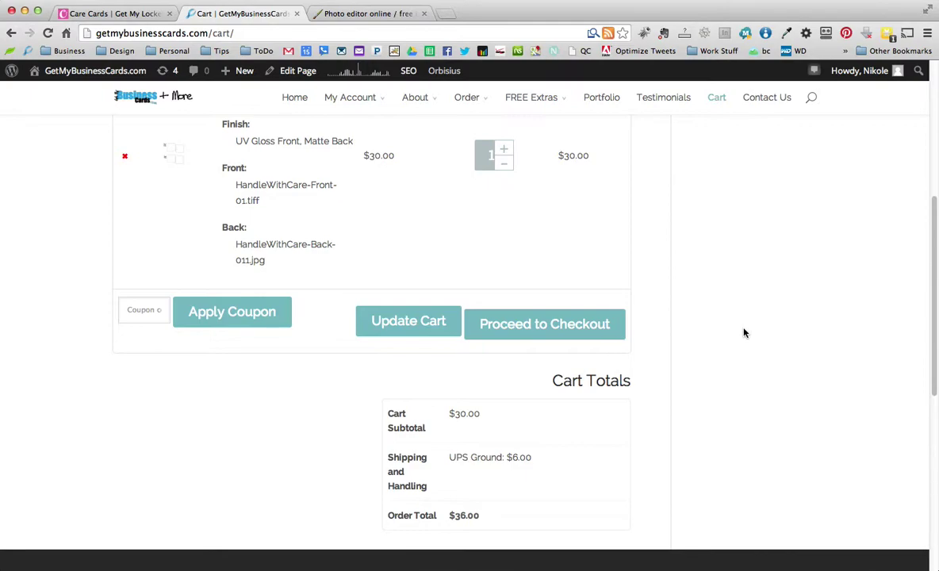
scroll(739, 345, "down", 2)
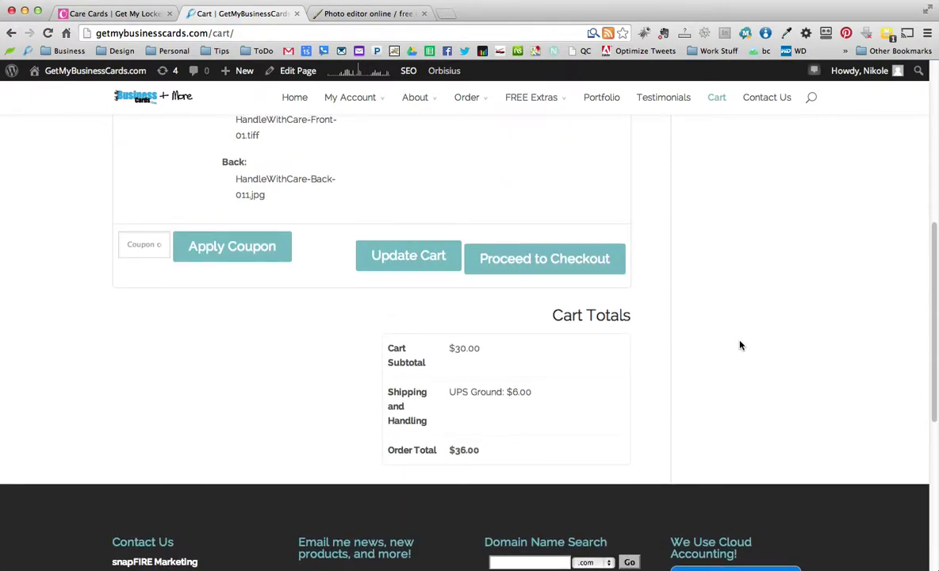
scroll(734, 341, "up", 2)
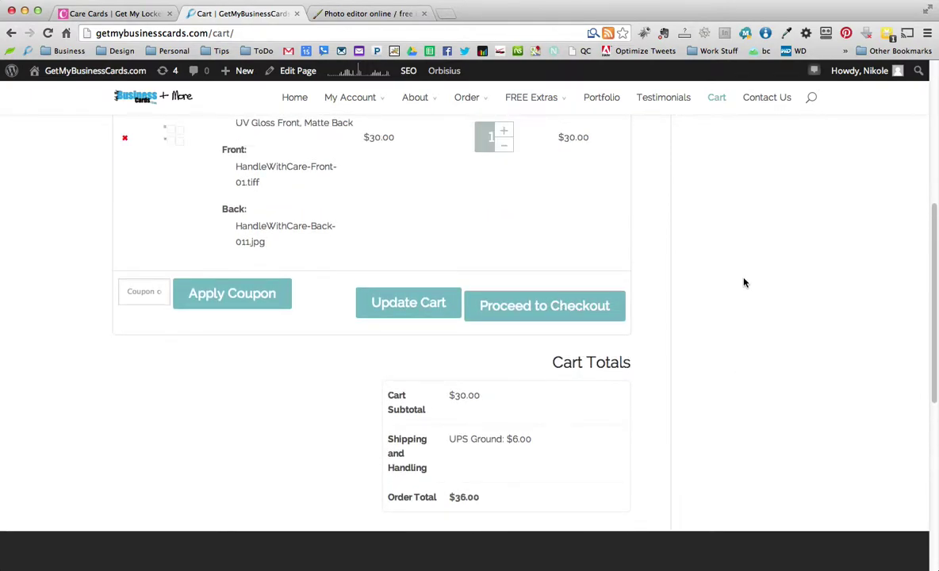
scroll(744, 282, "up", 3)
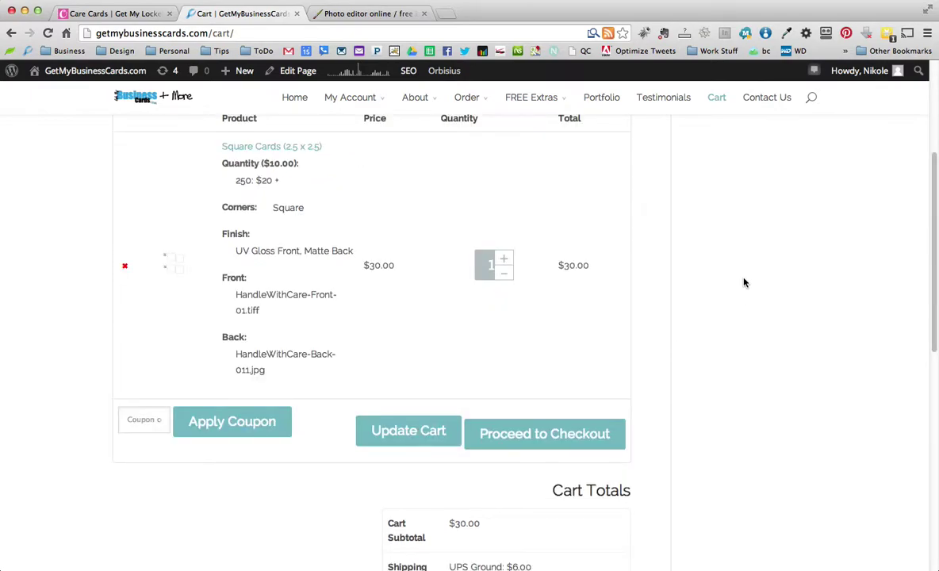
scroll(744, 282, "up", 1)
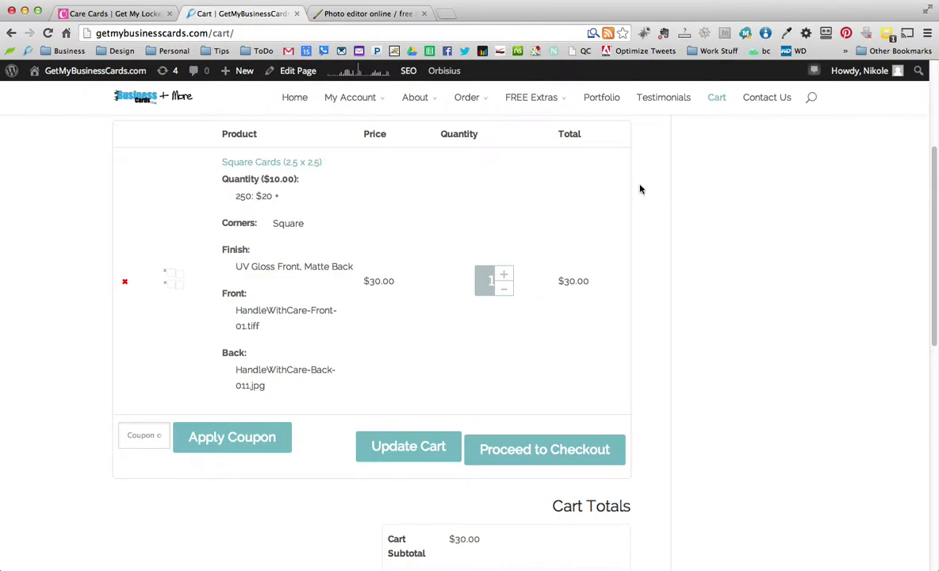
left_click(123, 13)
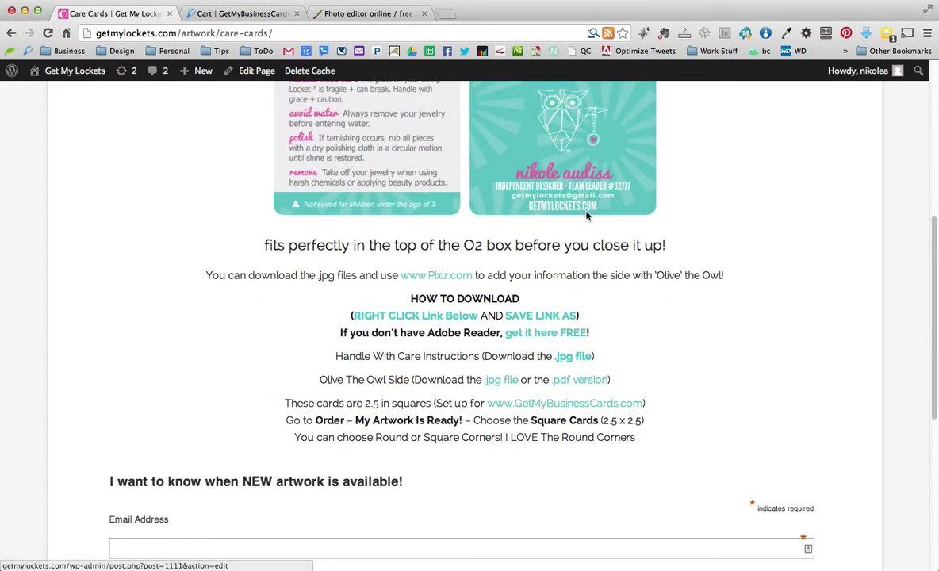
scroll(588, 226, "up", 1)
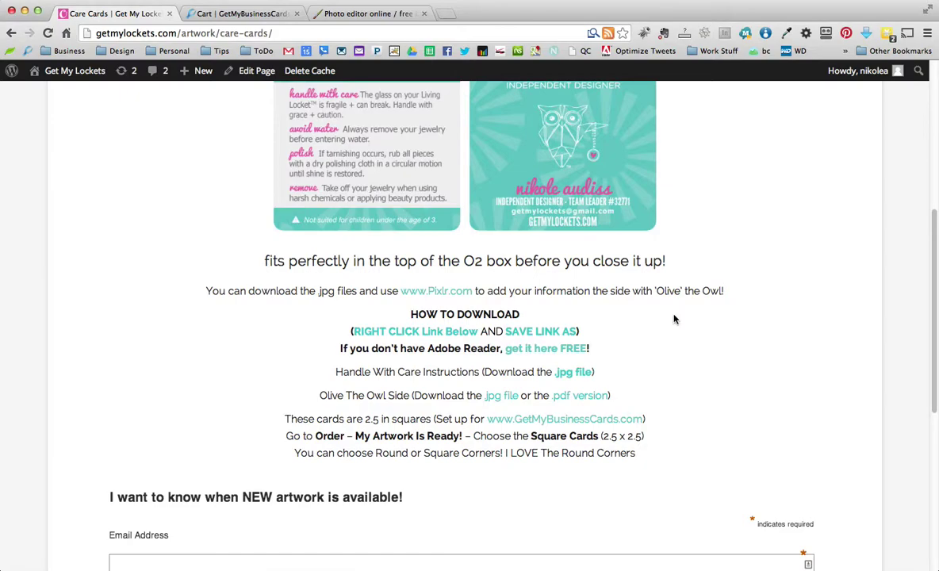
left_click(290, 122)
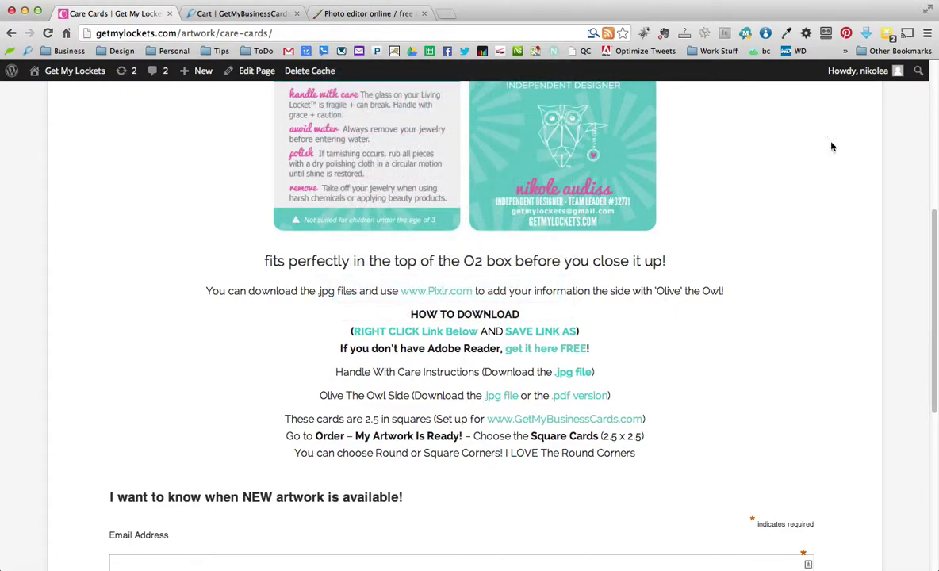